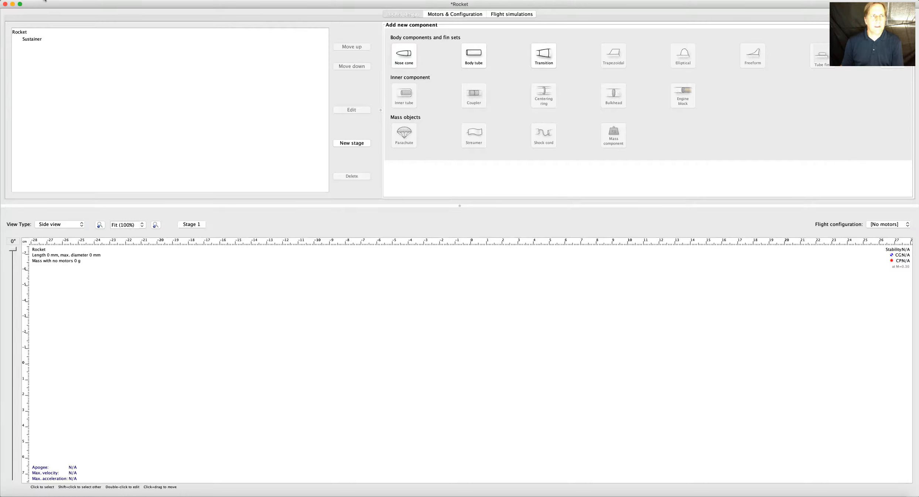
pyautogui.click(48, 1)
pyautogui.click(48, 2)
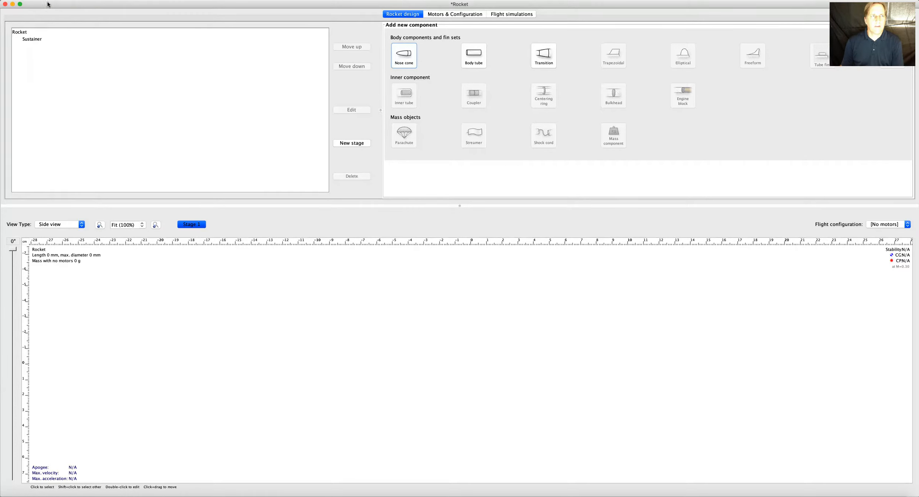
pyautogui.click(44, 0)
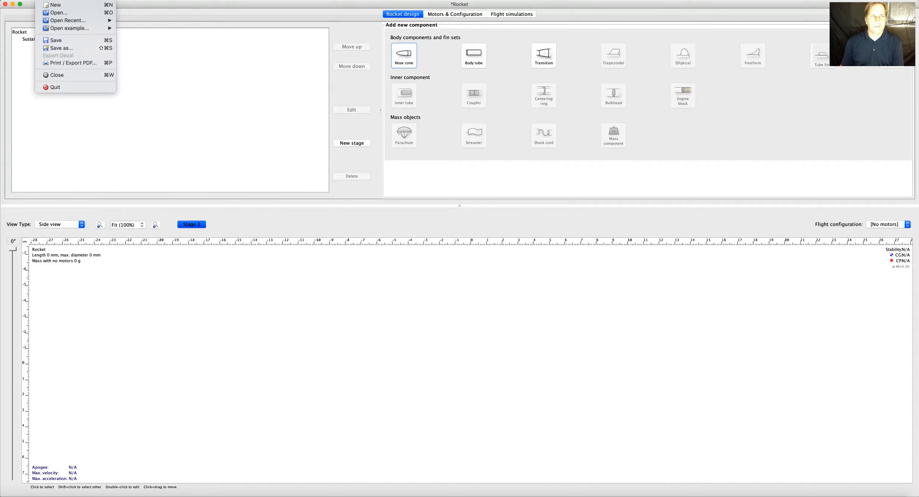
pyautogui.moveTo(58, 0)
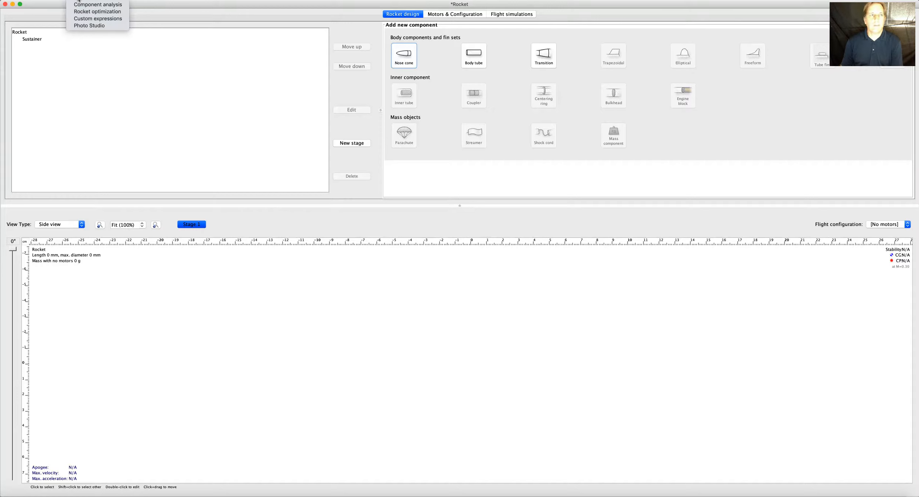
pyautogui.click(71, 89)
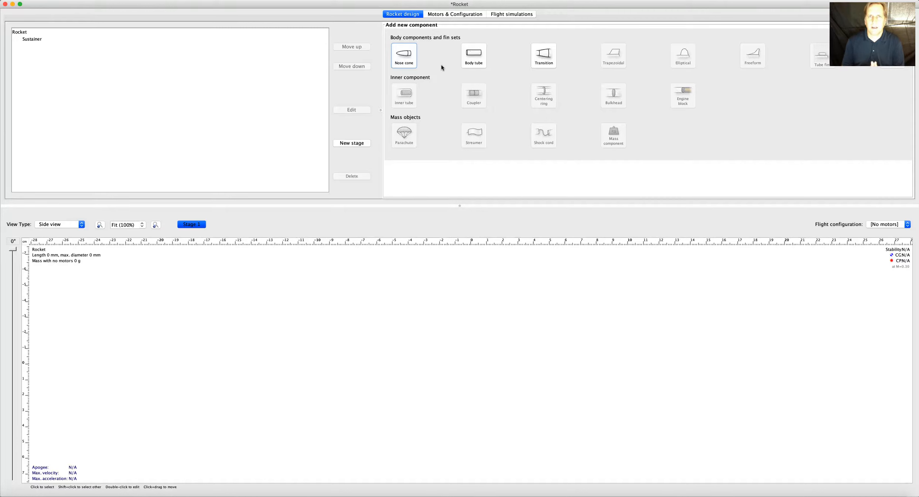
# Add a nose cone to the sustainer stage and set its base diameter to 28 mm.
pyautogui.press('space')
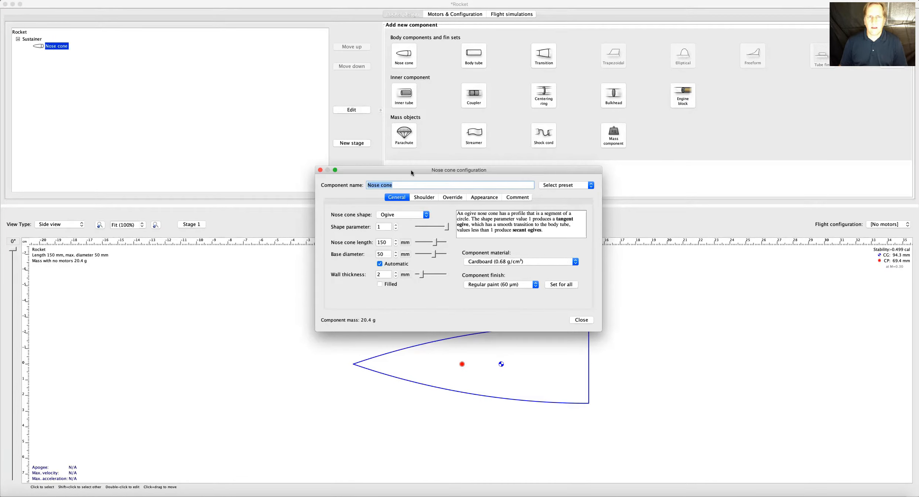
pyautogui.moveTo(411, 170); pyautogui.dragTo(408, 143)
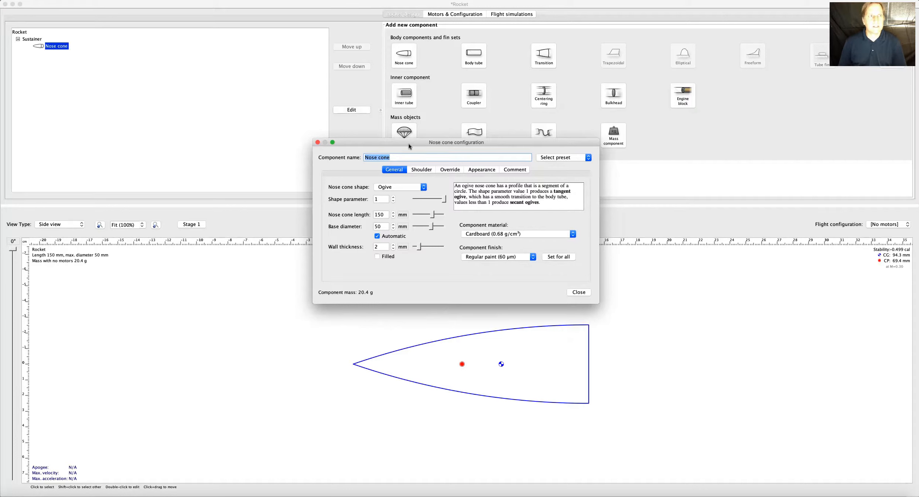
pyautogui.click(385, 214)
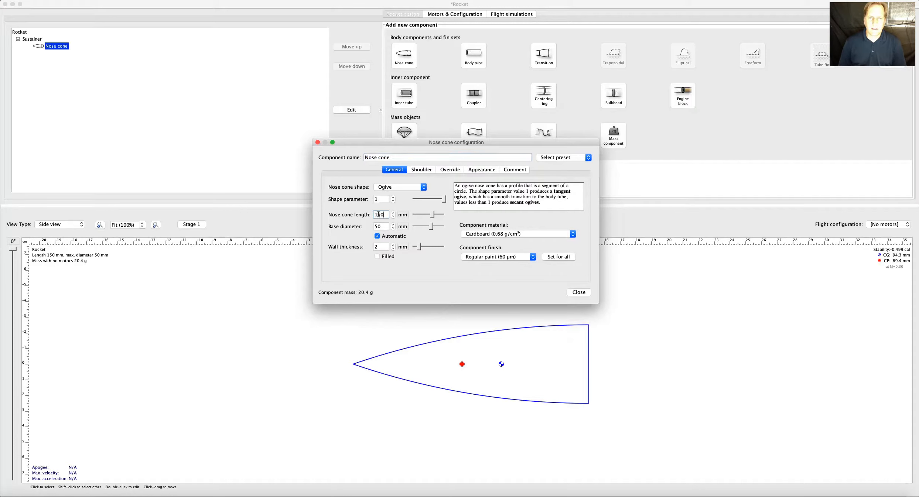
pyautogui.click(381, 226)
pyautogui.doubleClick(377, 225)
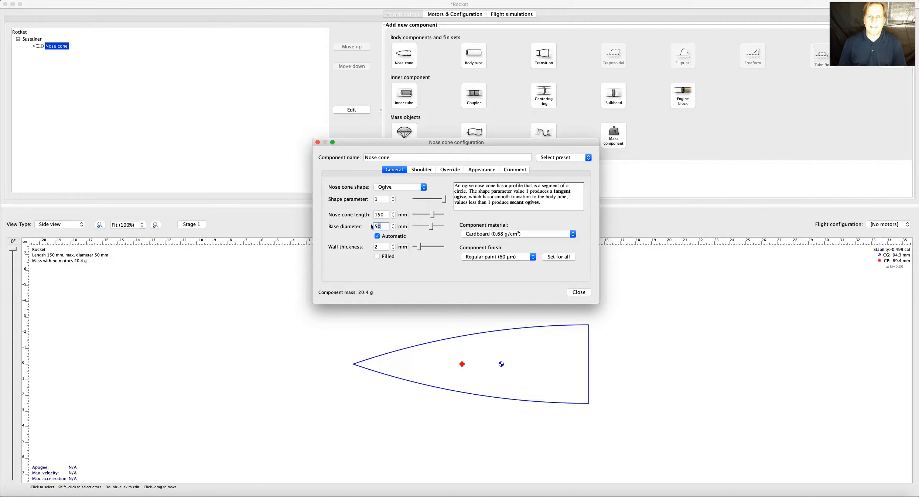
pyautogui.write('28')
pyautogui.click(386, 214)
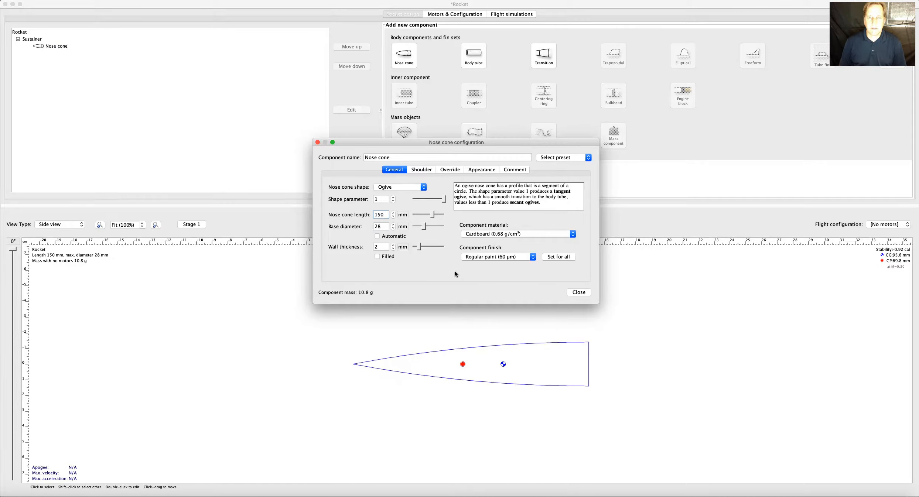
# Review the nose cone's shoulder, override, appearance and comment settings, and return to its general settings.
pyautogui.click(418, 169)
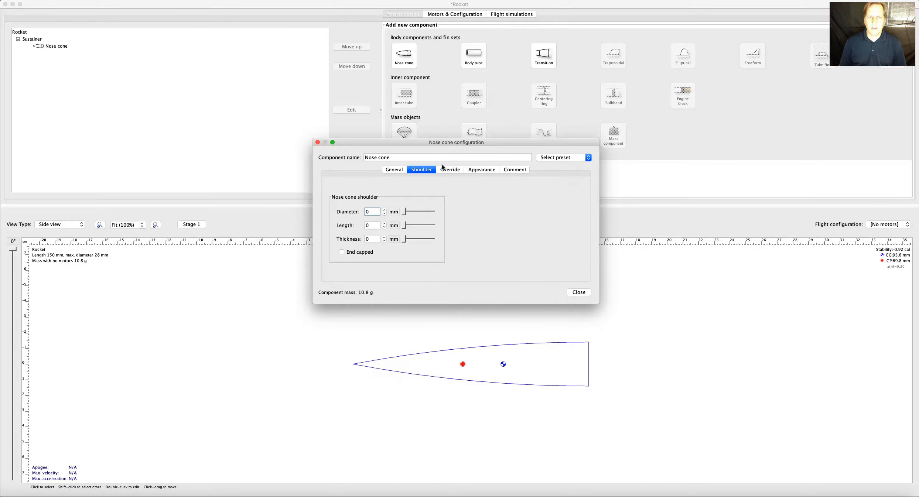
pyautogui.click(450, 169)
pyautogui.click(481, 169)
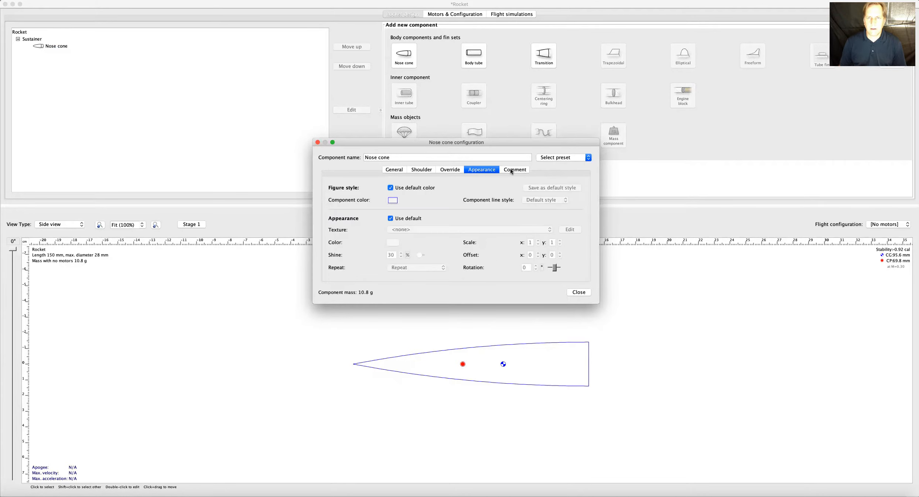
pyautogui.click(510, 168)
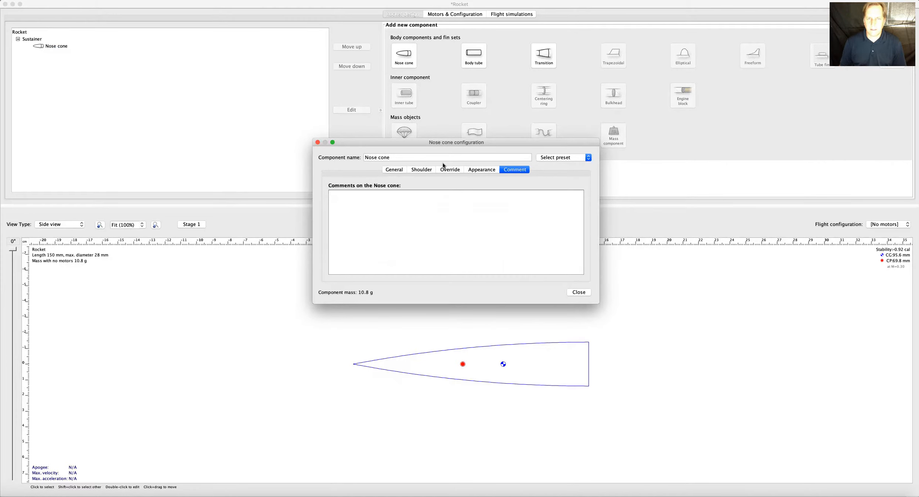
pyautogui.click(421, 170)
pyautogui.click(394, 170)
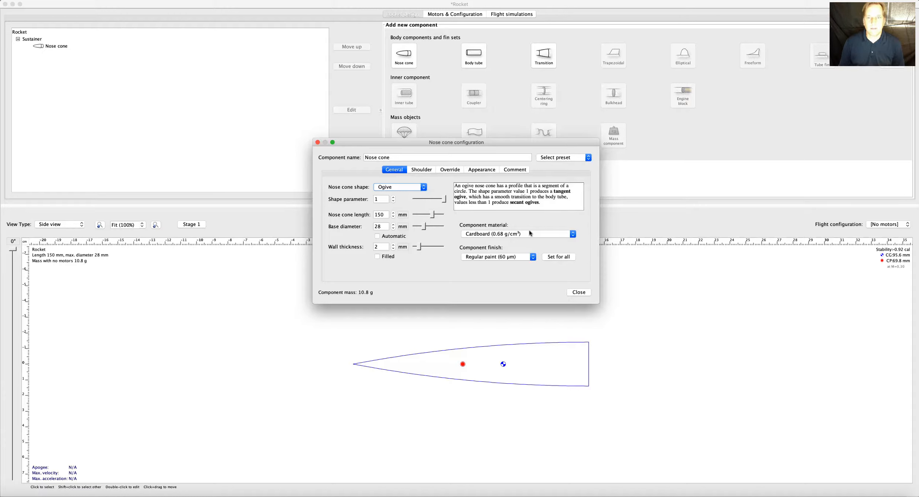
# Set the nose cone's component material to Polystyrene (1.05 g/cm³) and close its configuration.
pyautogui.click(572, 235)
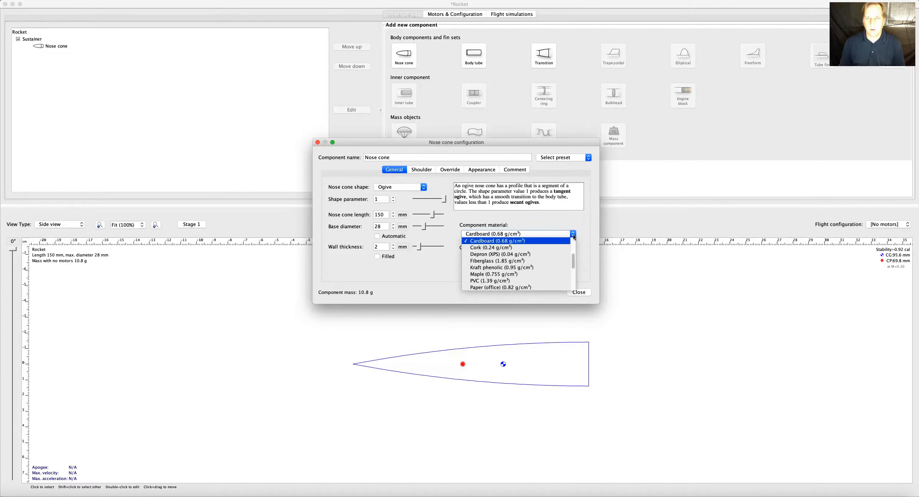
pyautogui.scroll(-1, 547, 282)
pyautogui.scroll(-4, 546, 281)
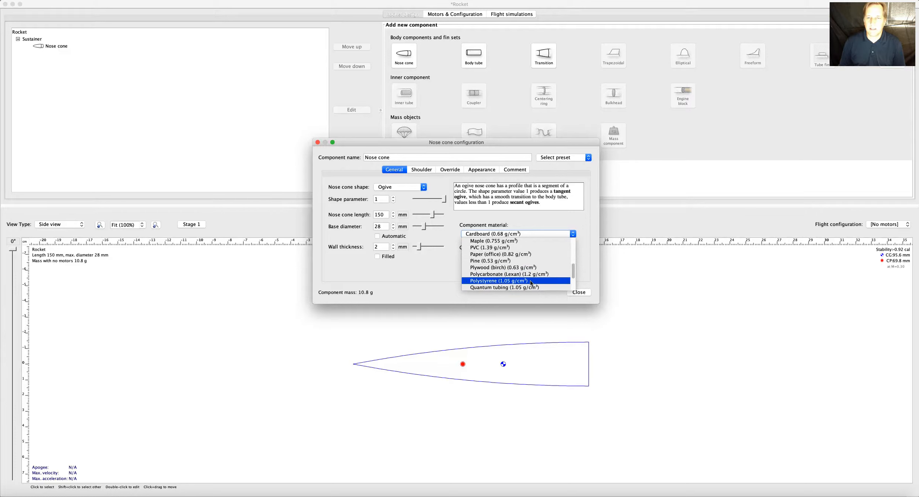
pyautogui.click(531, 282)
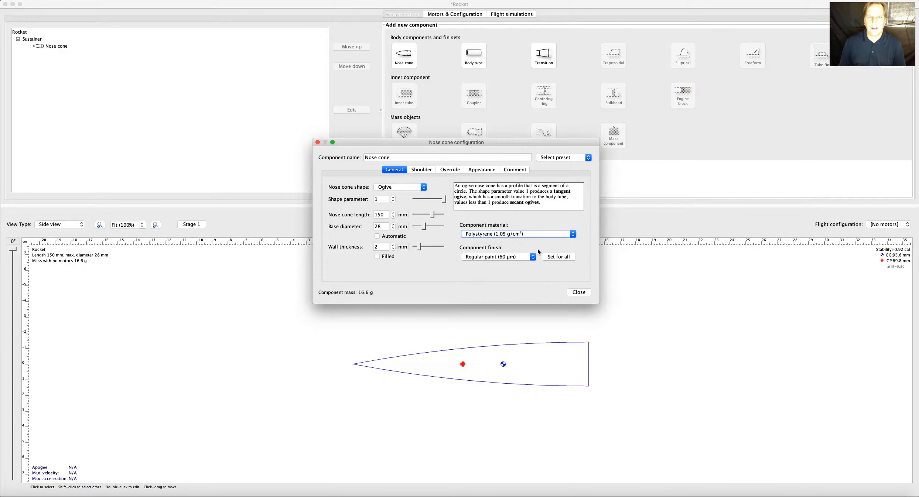
pyautogui.click(578, 292)
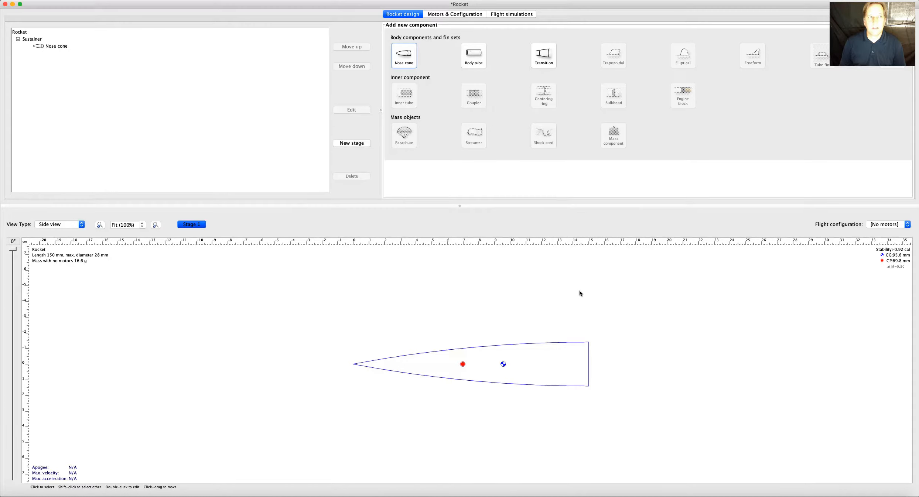
# Add a body tube behind the nose cone and delete the surplus second body tube.
pyautogui.click(477, 56)
pyautogui.click(476, 56)
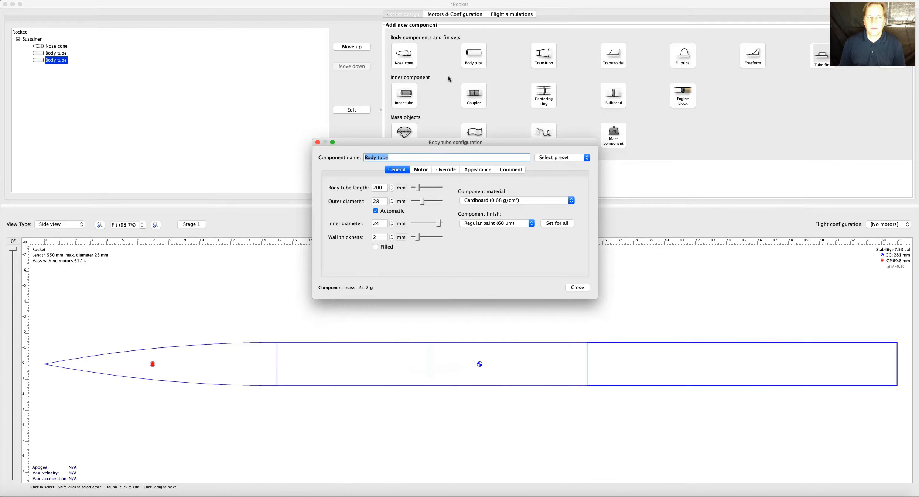
pyautogui.click(317, 142)
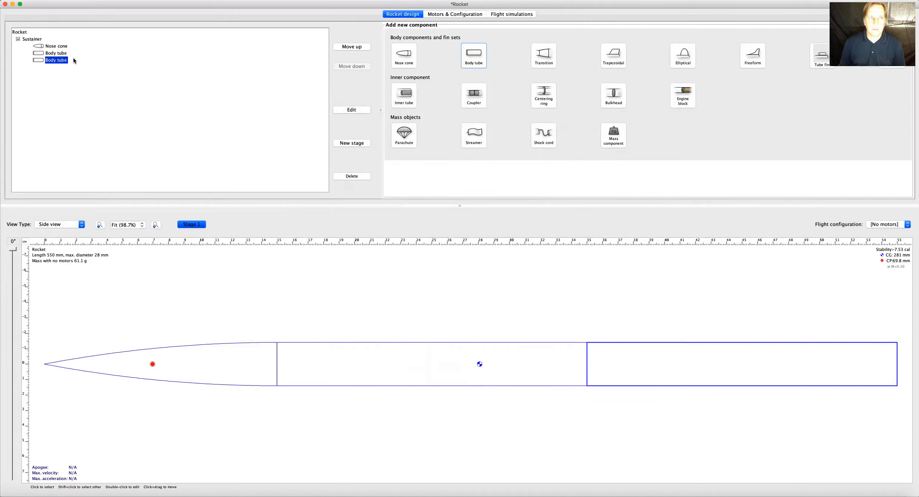
pyautogui.click(353, 176)
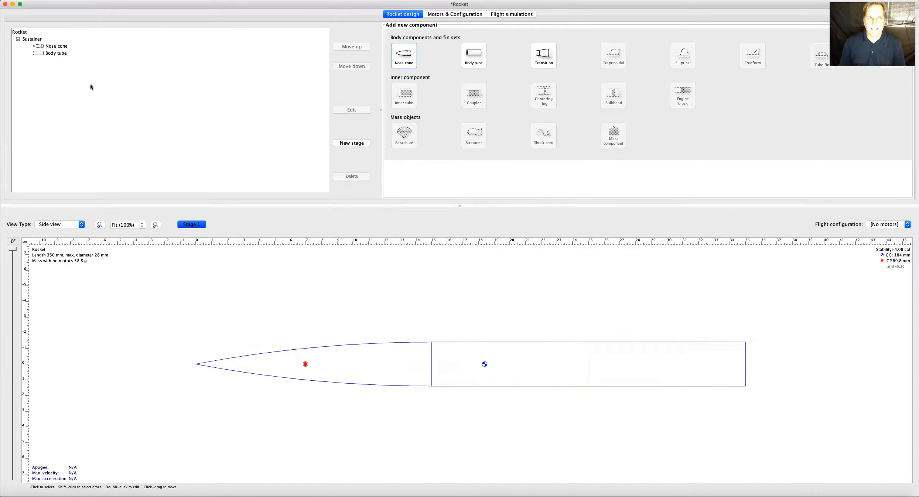
# Set the body tube's wall thickness to 0.5 mm and its length to 500 mm, and close its configuration.
pyautogui.click(55, 54)
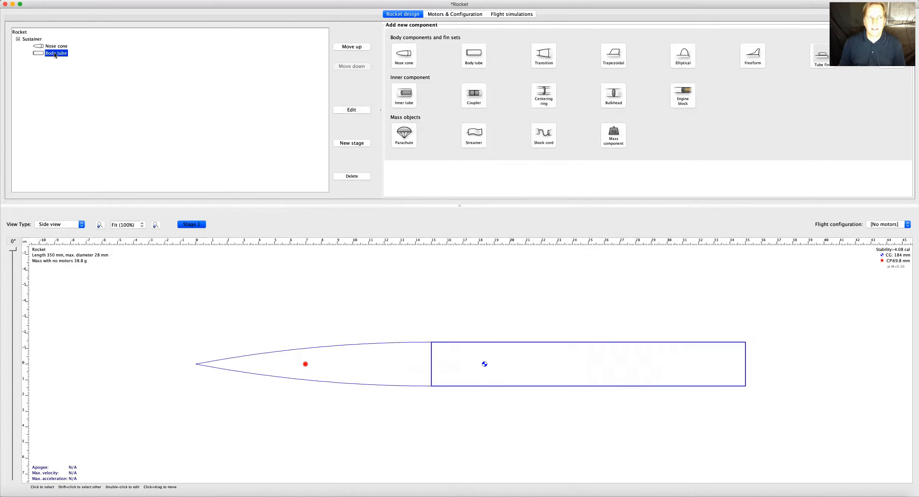
pyautogui.doubleClick(55, 54)
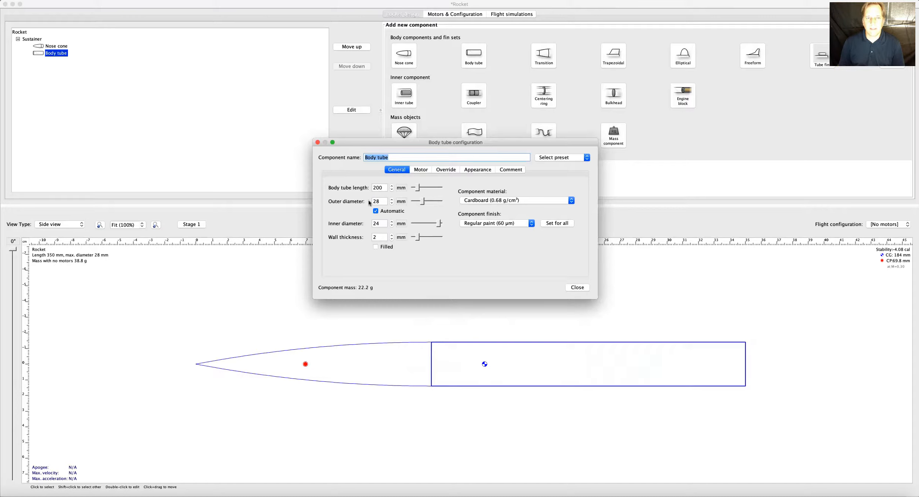
pyautogui.click(379, 237)
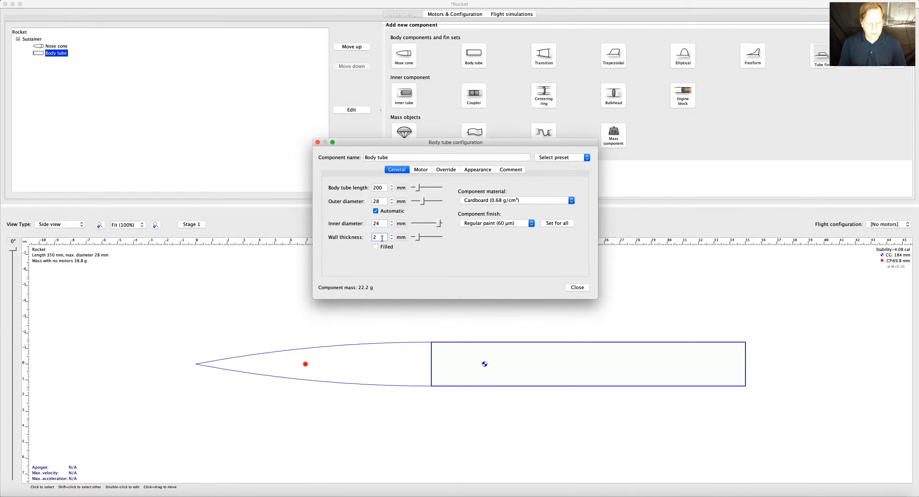
pyautogui.write('1')
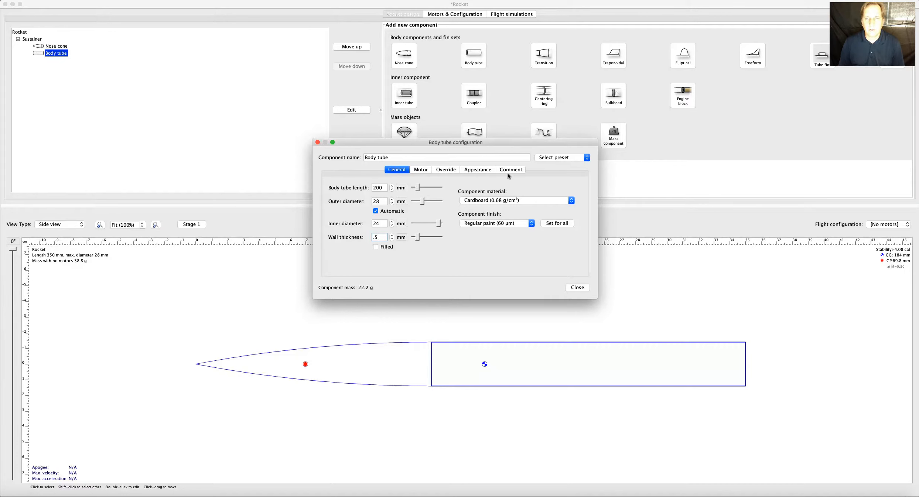
pyautogui.click(374, 189)
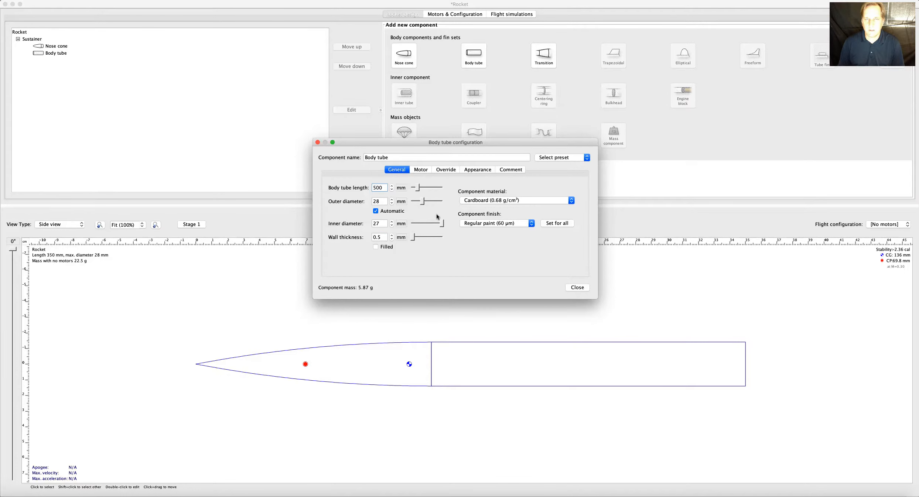
pyautogui.click(400, 188)
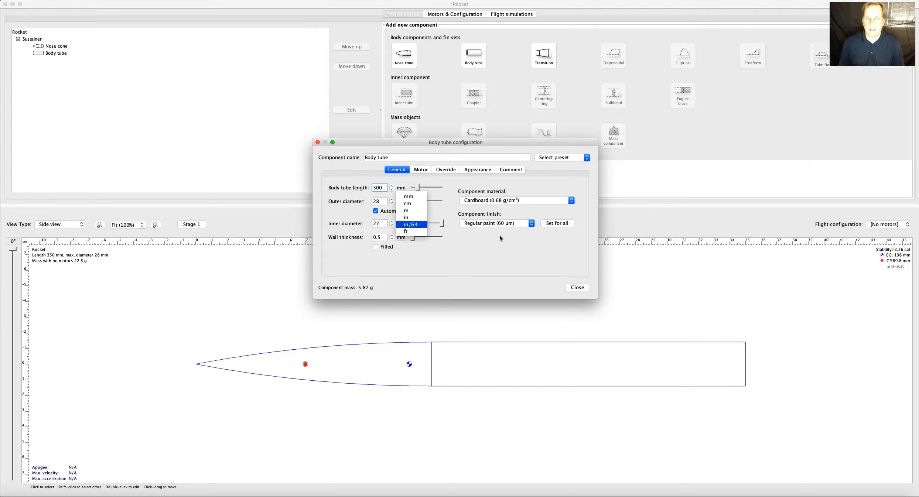
pyautogui.click(499, 254)
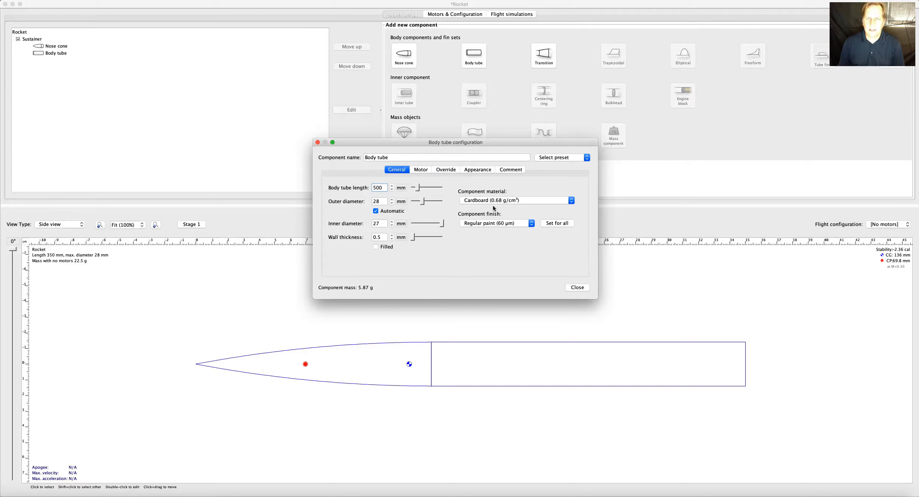
pyautogui.click(577, 287)
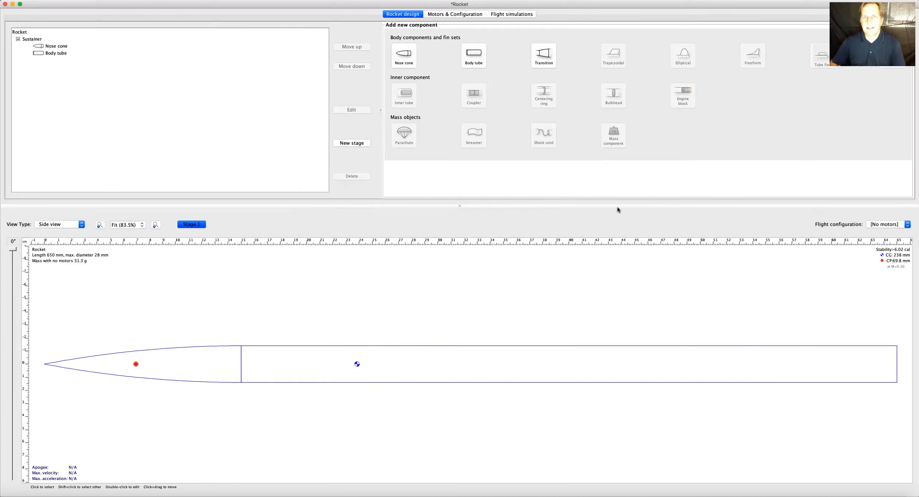
pyautogui.click(39, 55)
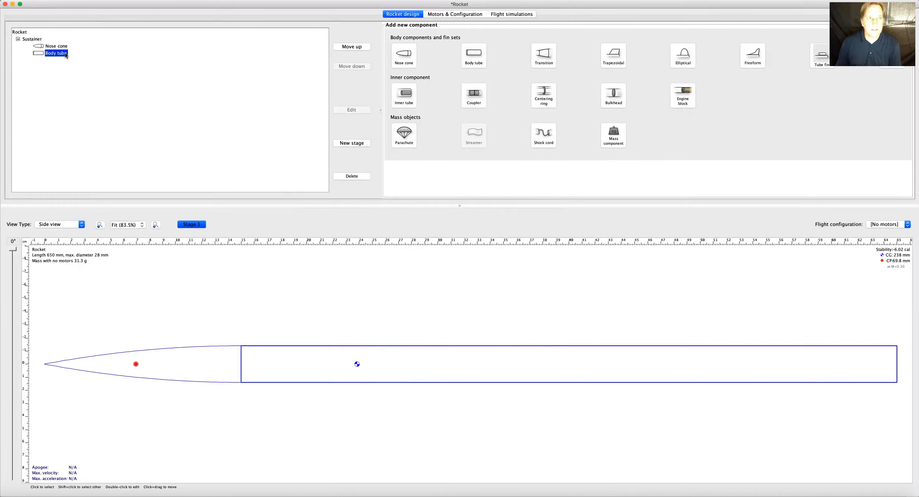
pyautogui.click(54, 46)
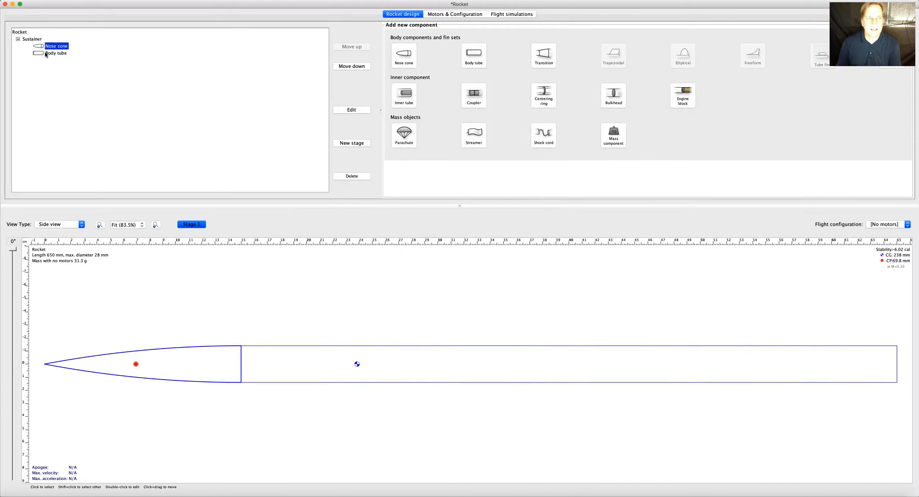
pyautogui.click(47, 54)
pyautogui.click(265, 281)
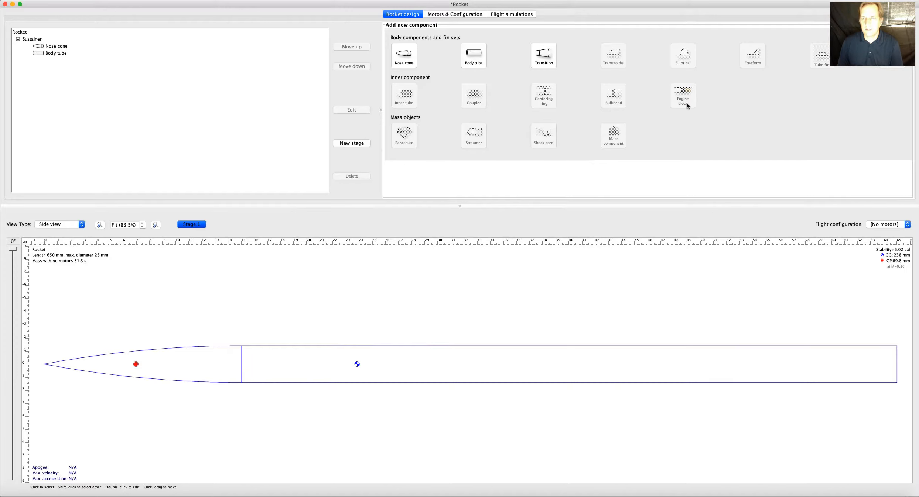
# Add an inner tube inside the body tube and designate it as a motor mount.
pyautogui.click(51, 54)
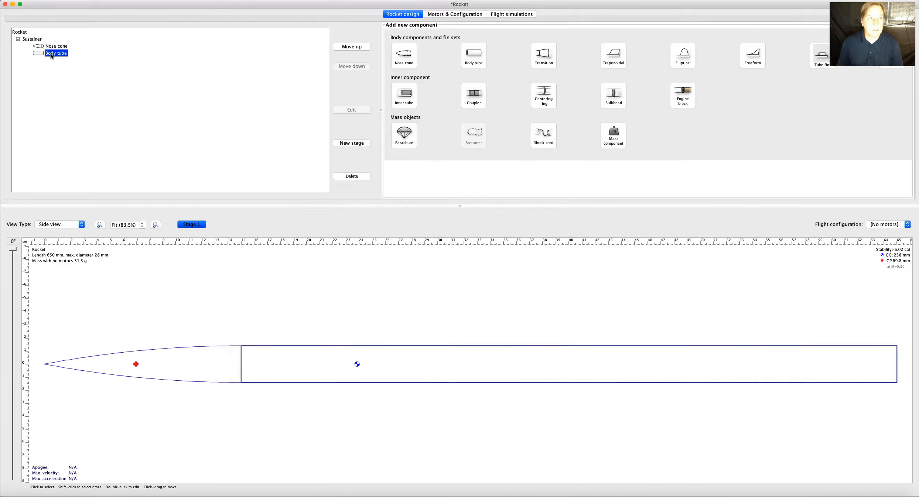
pyautogui.click(405, 96)
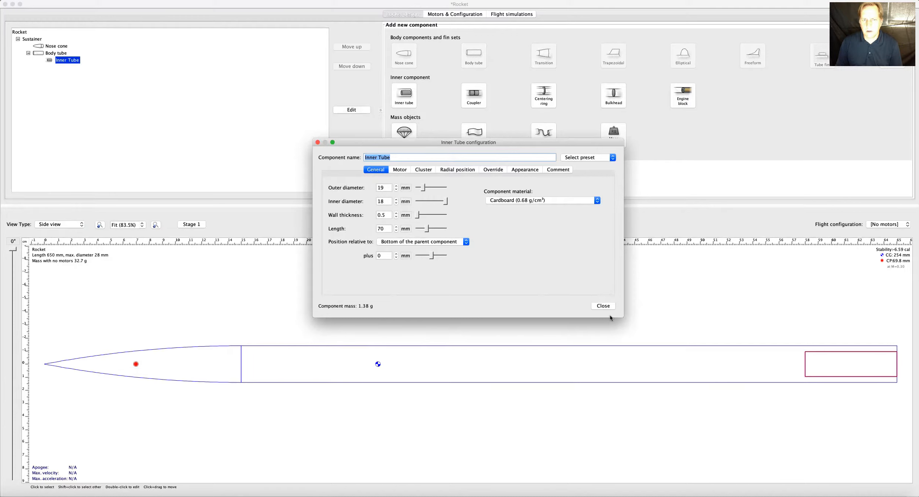
pyautogui.click(401, 170)
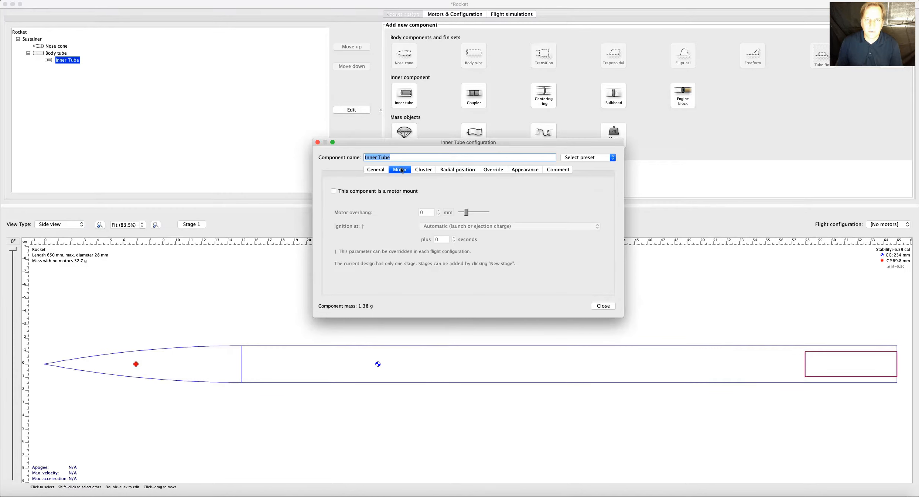
pyautogui.click(334, 191)
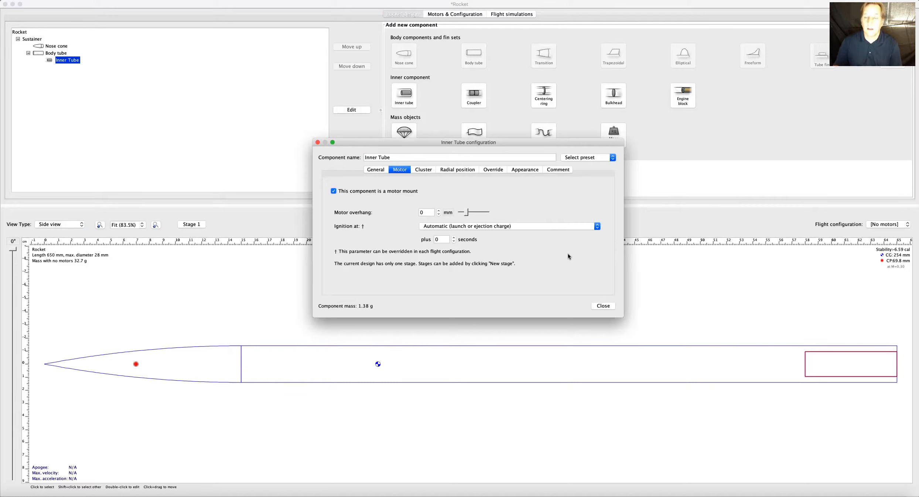
# Close the inner tube's configuration and add a centering ring to the inner tube with a 23.5 mm outer diameter.
pyautogui.click(608, 307)
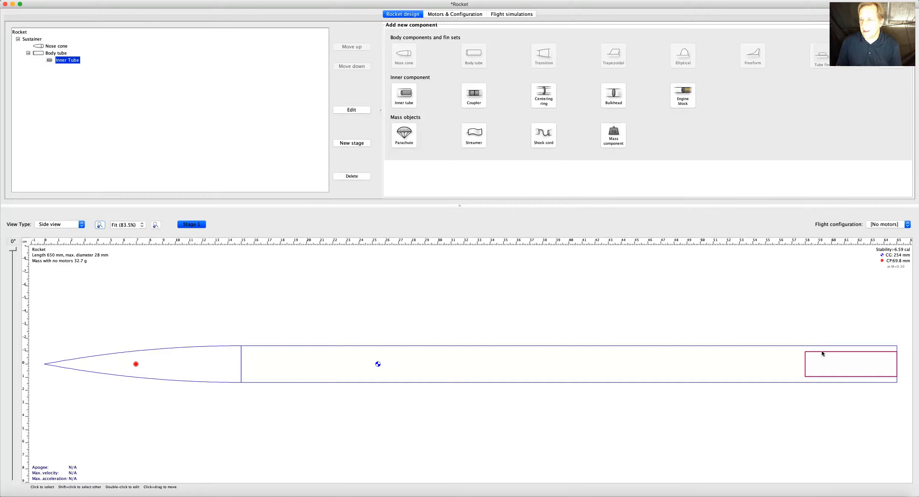
pyautogui.click(543, 98)
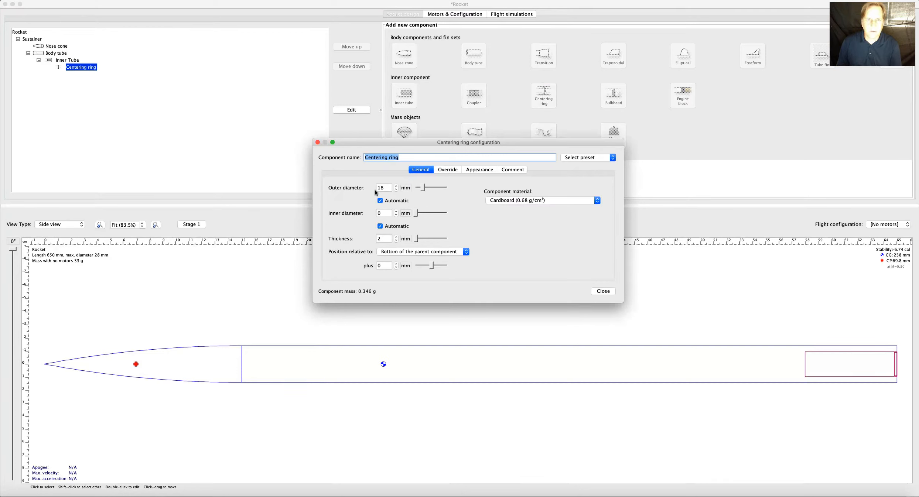
pyautogui.click(386, 188)
pyautogui.press('BackSpace')
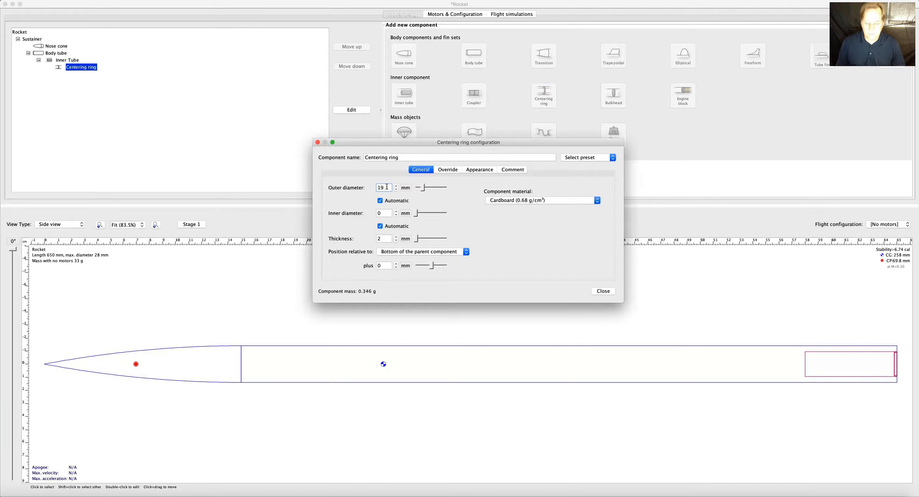
pyautogui.press('BackSpace')
pyautogui.press('BackSpace')
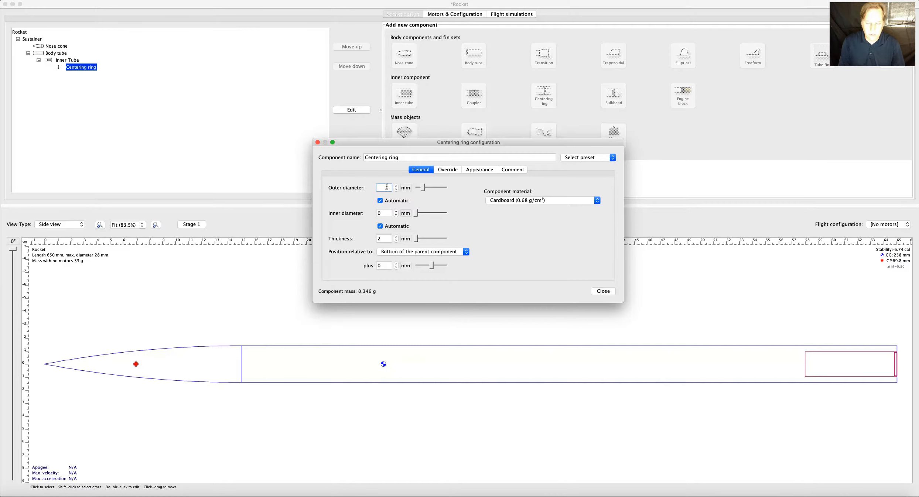
pyautogui.write('23.5')
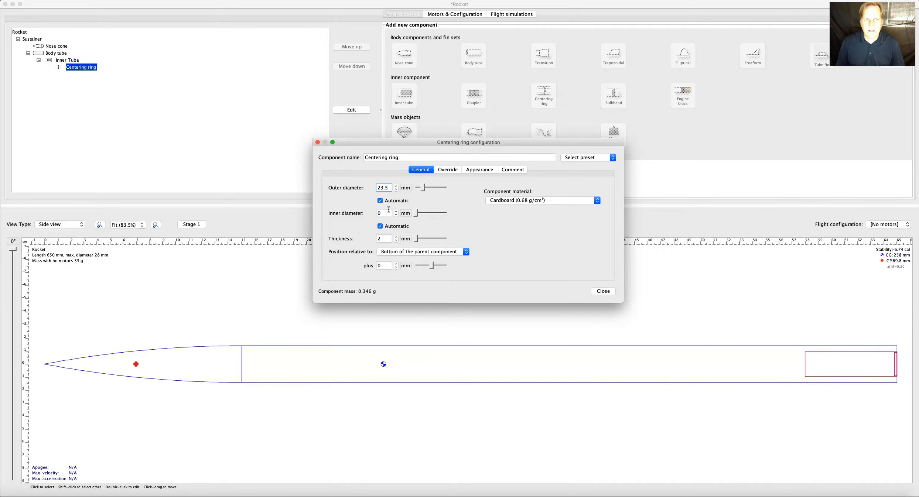
# Set the centering ring's inner diameter to 19 mm and its thickness to 3 mm.
pyautogui.click(385, 213)
pyautogui.press('BackSpace')
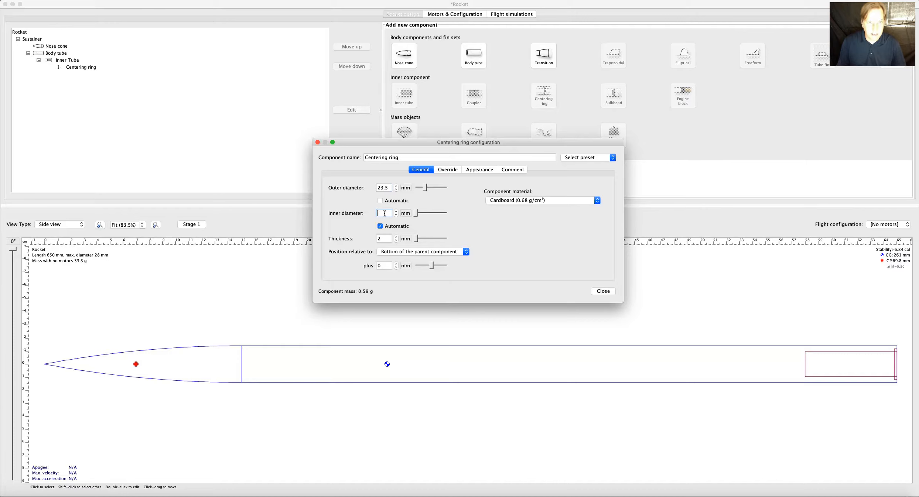
pyautogui.write('19')
pyautogui.click(389, 240)
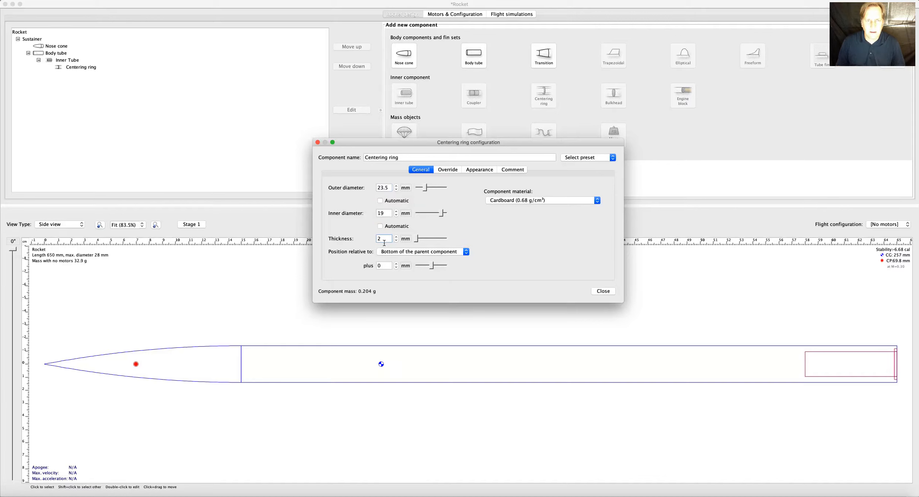
pyautogui.press('BackSpace')
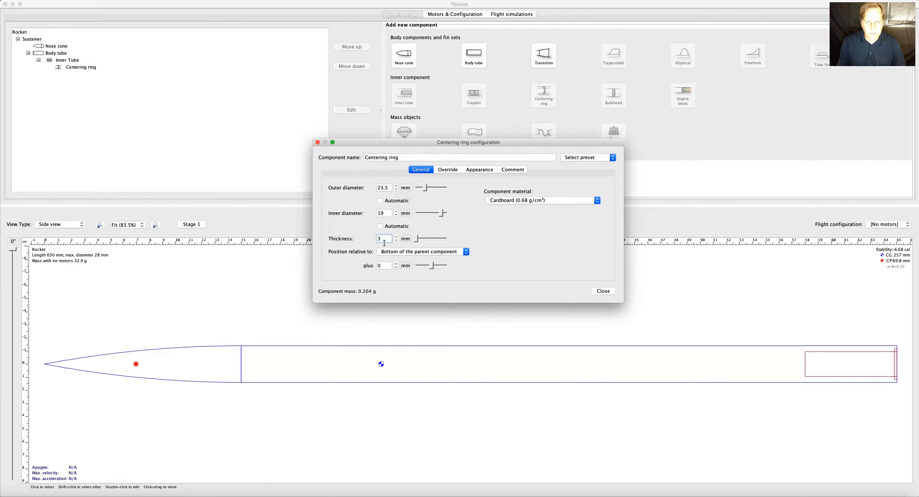
# Keep Cardboard as the centering ring's material and offset the ring -58.7 mm from the bottom of the parent component.
pyautogui.click(597, 201)
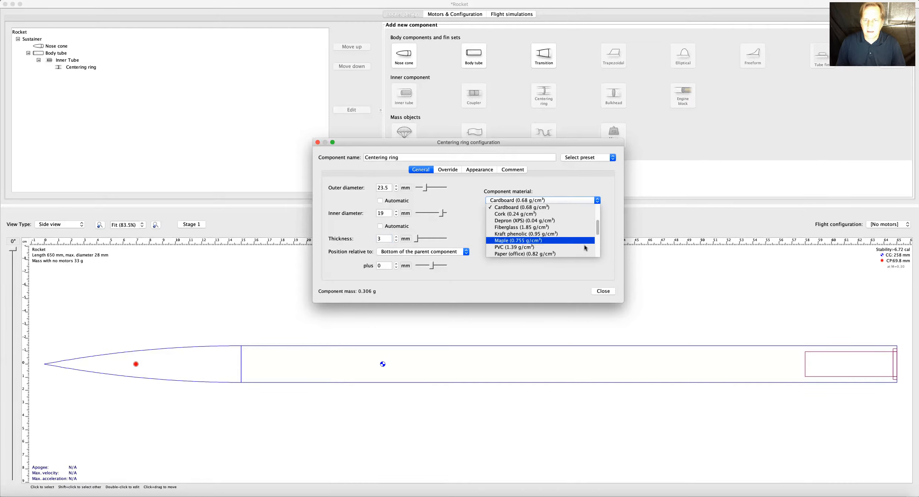
pyautogui.click(607, 228)
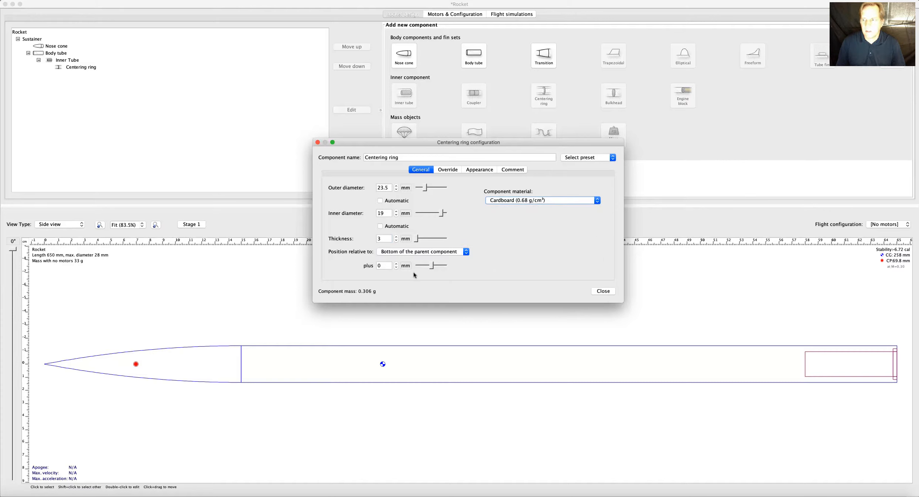
pyautogui.click(385, 264)
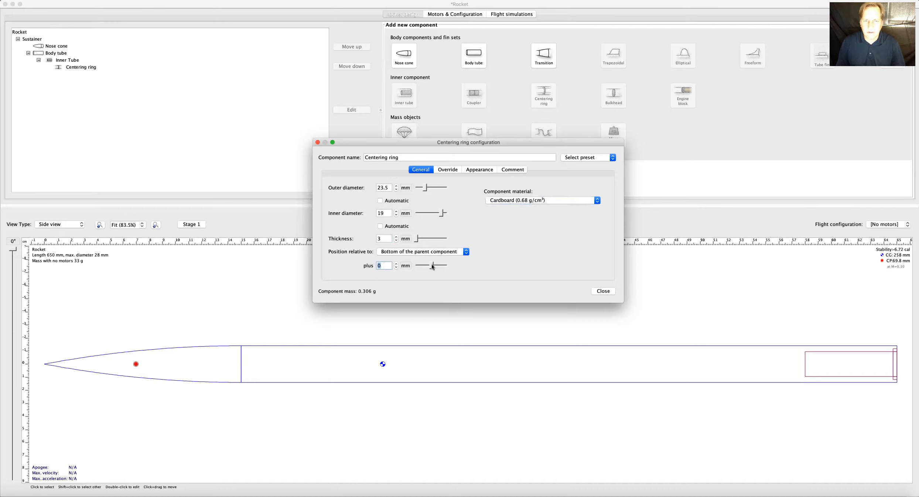
pyautogui.moveTo(429, 263); pyautogui.dragTo(418, 264)
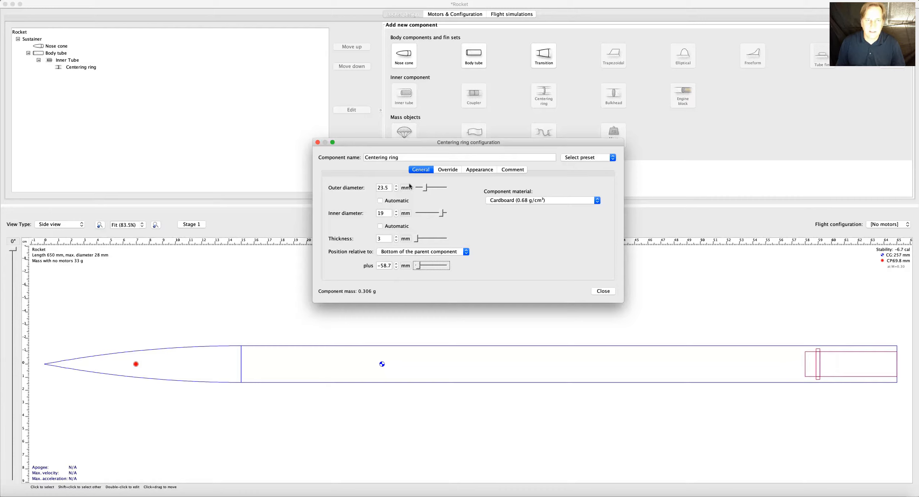
# Set the centering ring's outer diameter to 27.5 mm and close its configuration.
pyautogui.click(392, 188)
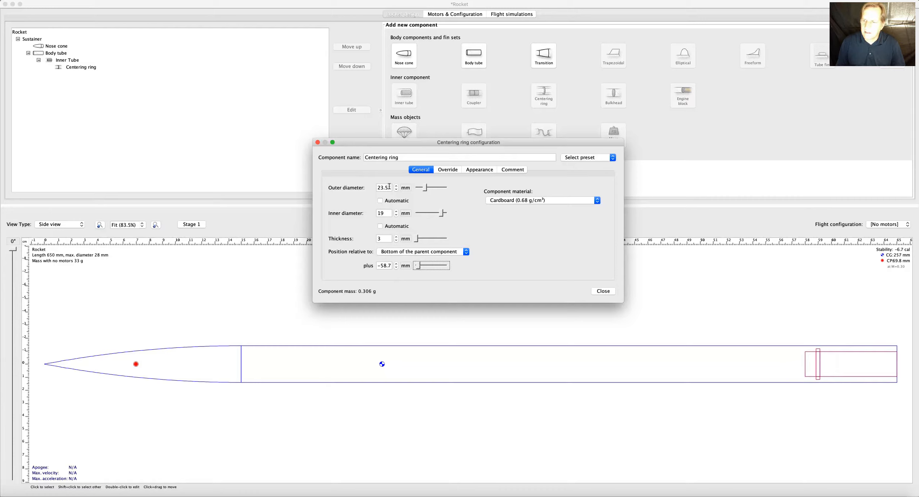
pyautogui.click(389, 187)
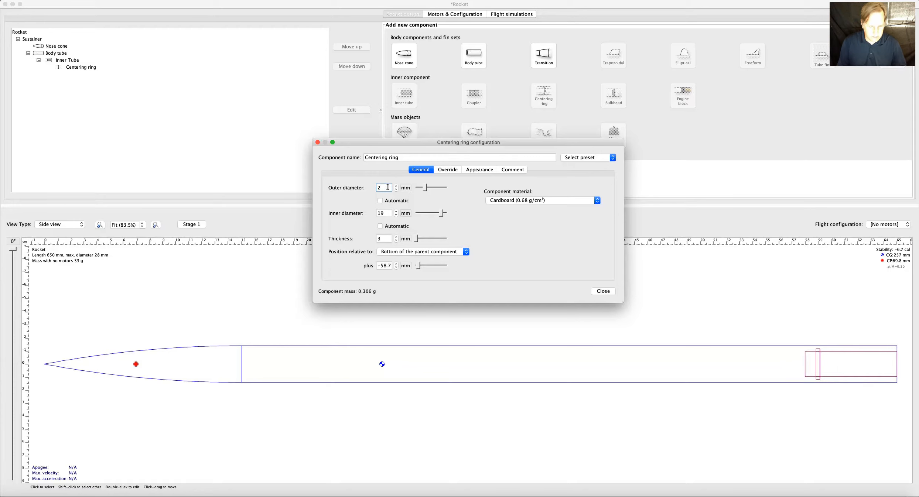
pyautogui.write('4')
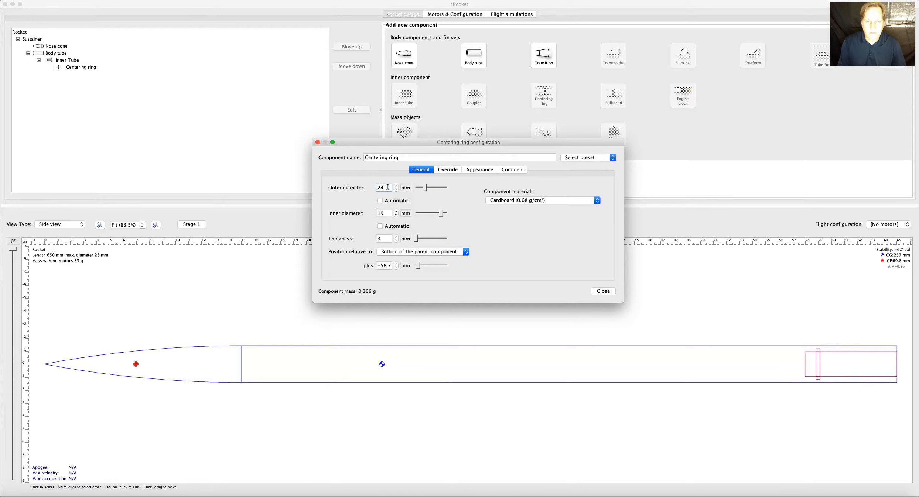
pyautogui.press('BackSpace')
pyautogui.write('7.5')
pyautogui.click(384, 212)
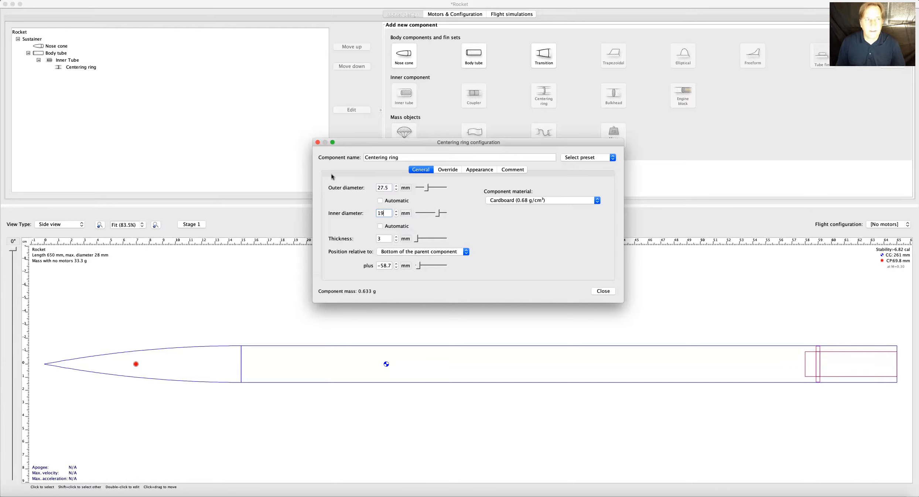
pyautogui.click(602, 291)
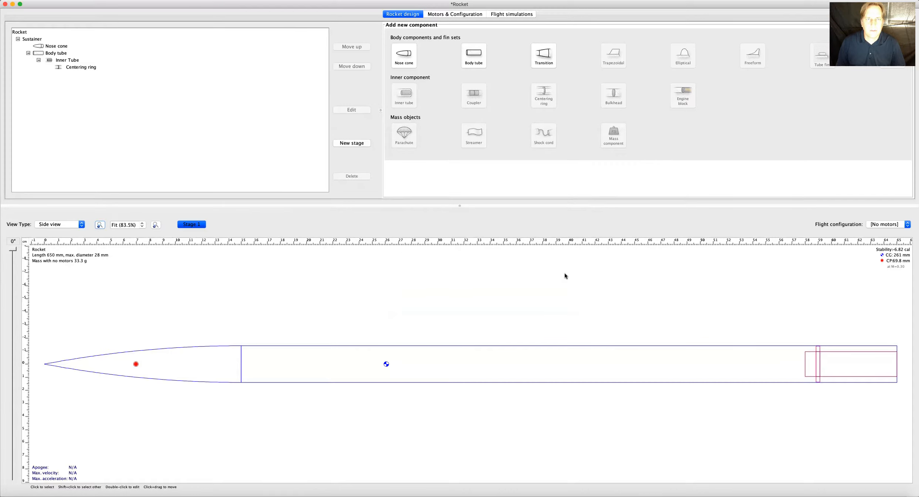
# Add a second centering ring to the inner tube with a 27.5 mm outer and 19 mm inner diameter, and close its configuration.
pyautogui.click(74, 68)
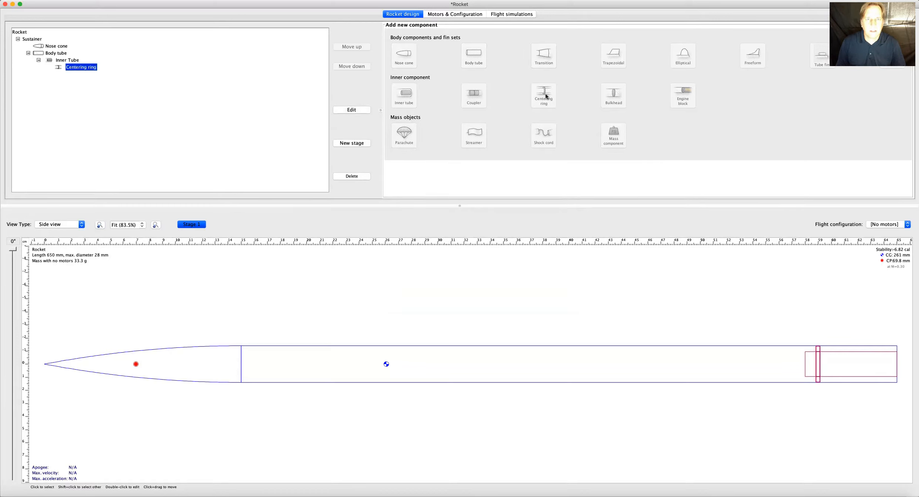
pyautogui.click(66, 60)
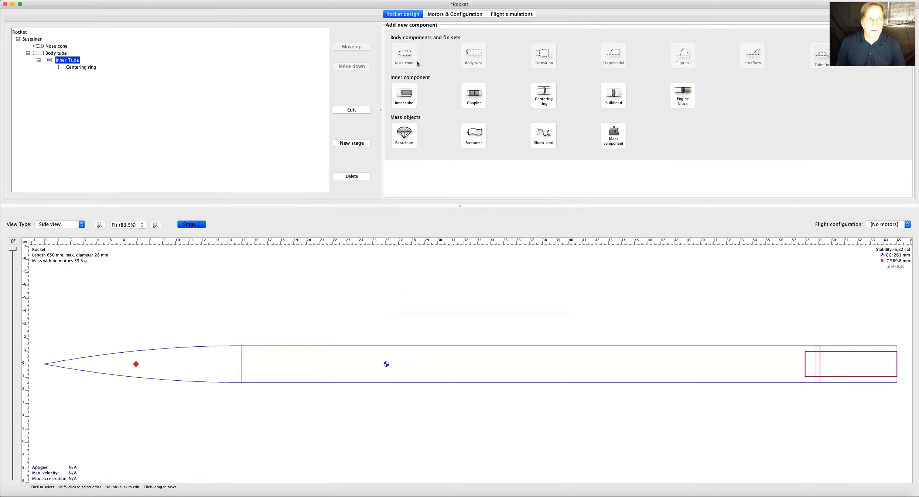
pyautogui.click(546, 98)
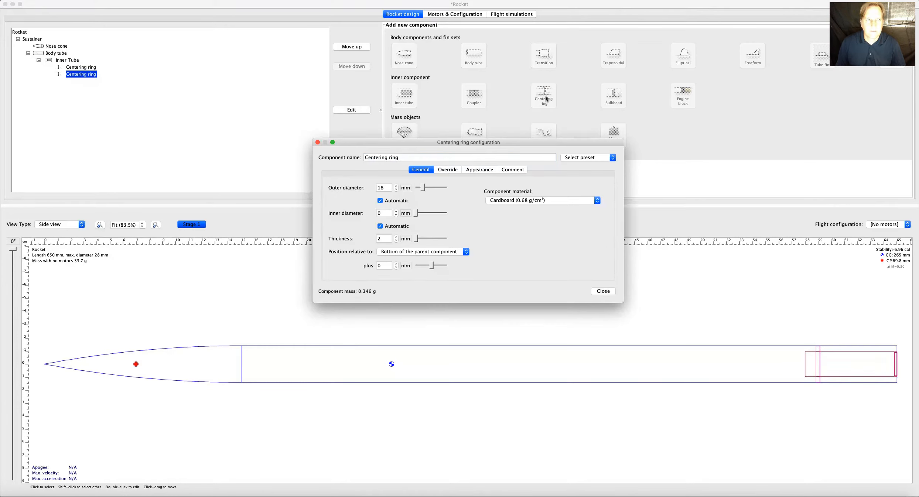
pyautogui.click(386, 187)
pyautogui.doubleClick(384, 186)
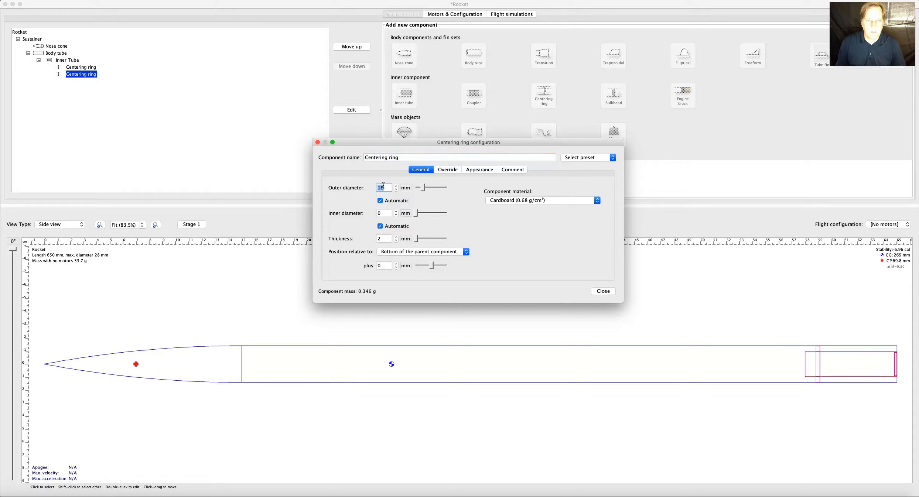
pyautogui.write('2.')
pyautogui.click(386, 217)
pyautogui.write('19')
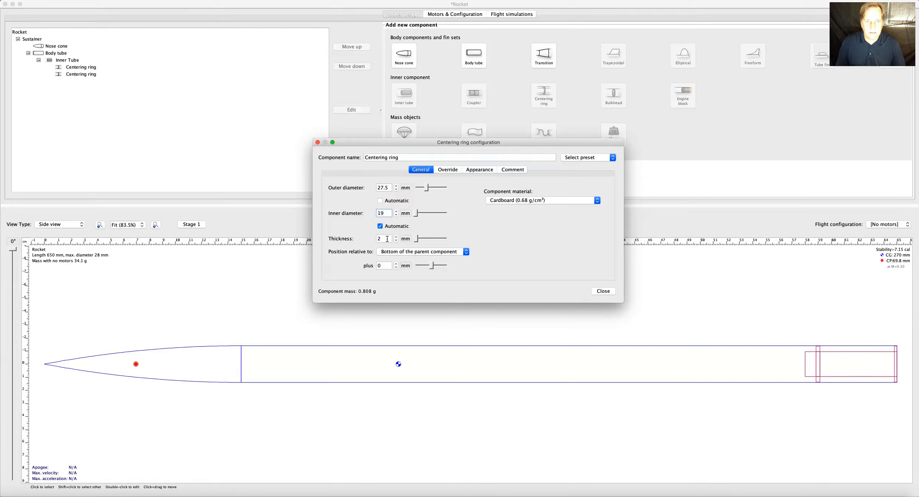
pyautogui.click(602, 292)
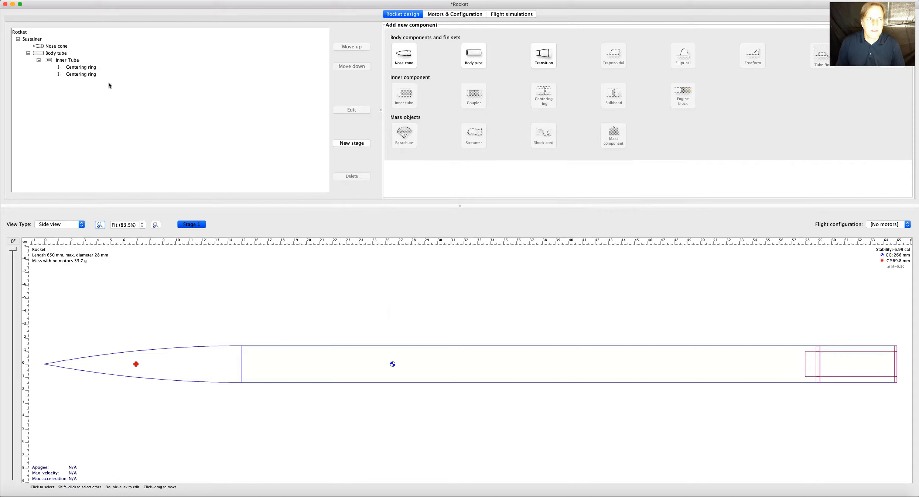
# Set the second centering ring's offset from the bottom of the parent component to 1.7 mm and close its configuration.
pyautogui.click(78, 75)
pyautogui.doubleClick(79, 74)
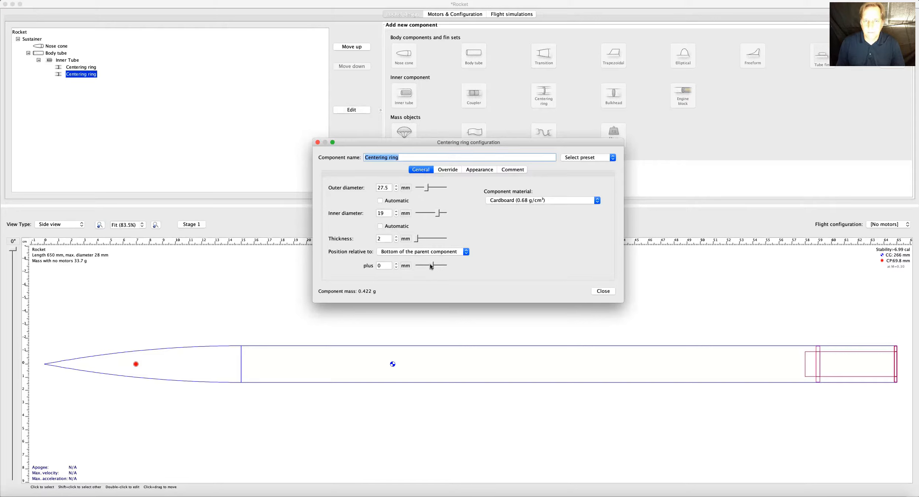
pyautogui.moveTo(429, 264); pyautogui.dragTo(430, 264)
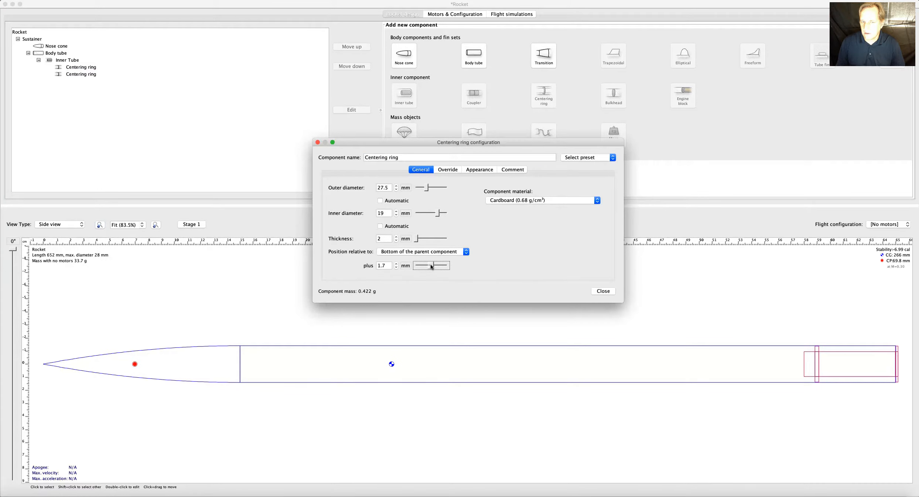
pyautogui.click(606, 292)
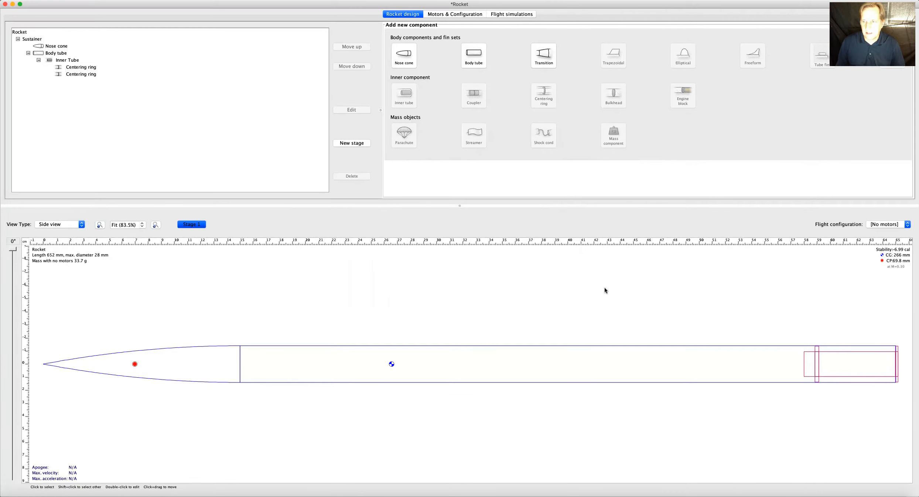
# Reopen the second centering ring, set its offset from the bottom of the parent component to -3.2 mm, and close its configuration.
pyautogui.doubleClick(75, 74)
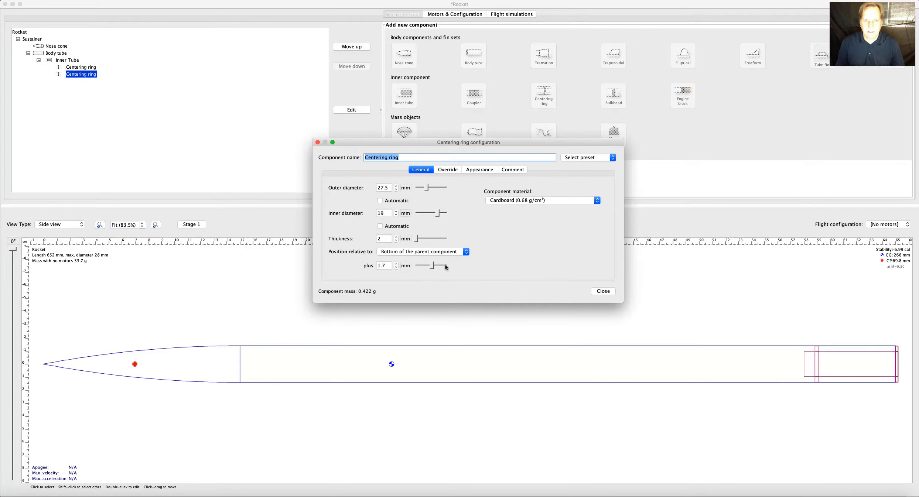
pyautogui.click(432, 264)
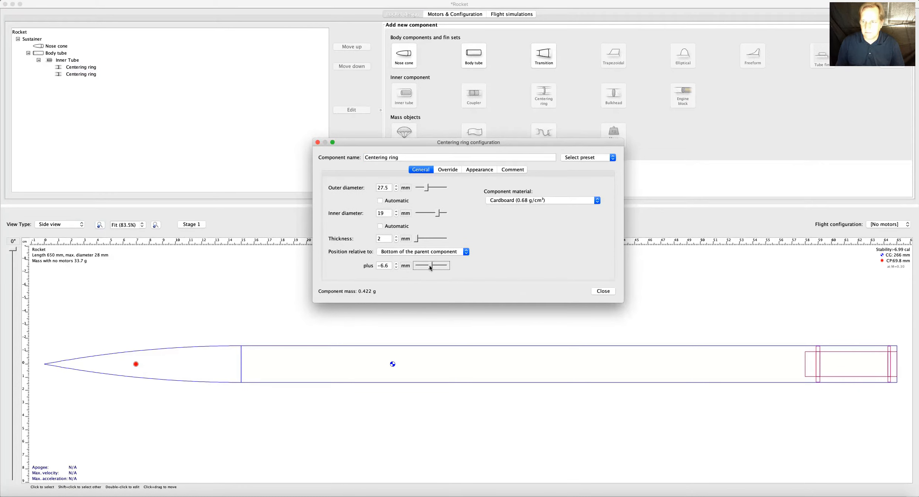
pyautogui.click(430, 265)
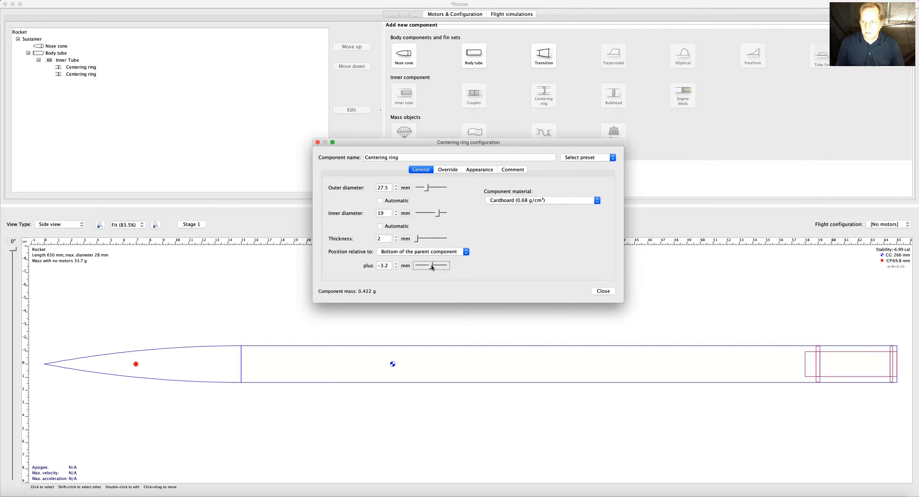
pyautogui.click(387, 266)
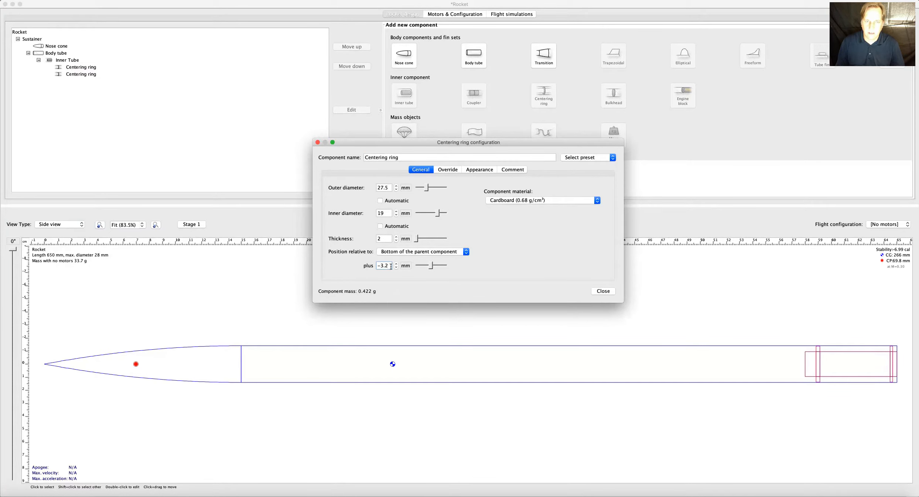
pyautogui.click(603, 291)
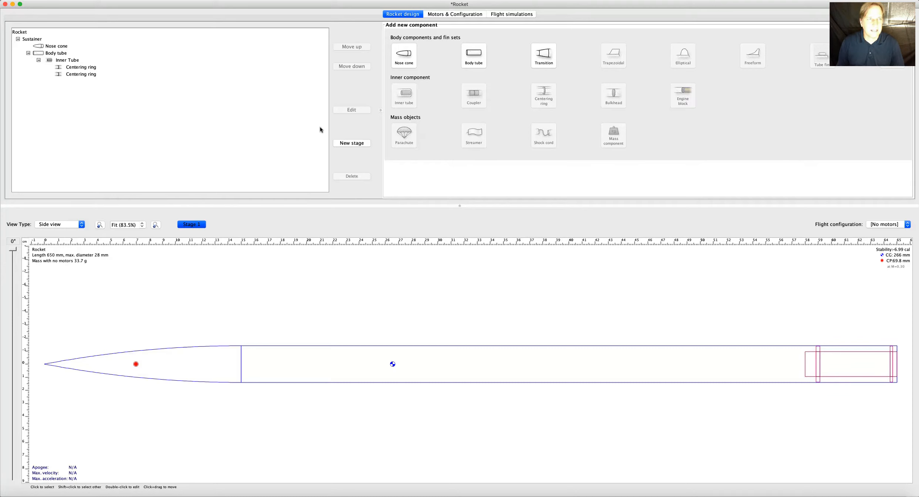
# Add a trapezoidal fin set to the body tube and move its configuration window clear of the rocket drawing.
pyautogui.click(55, 54)
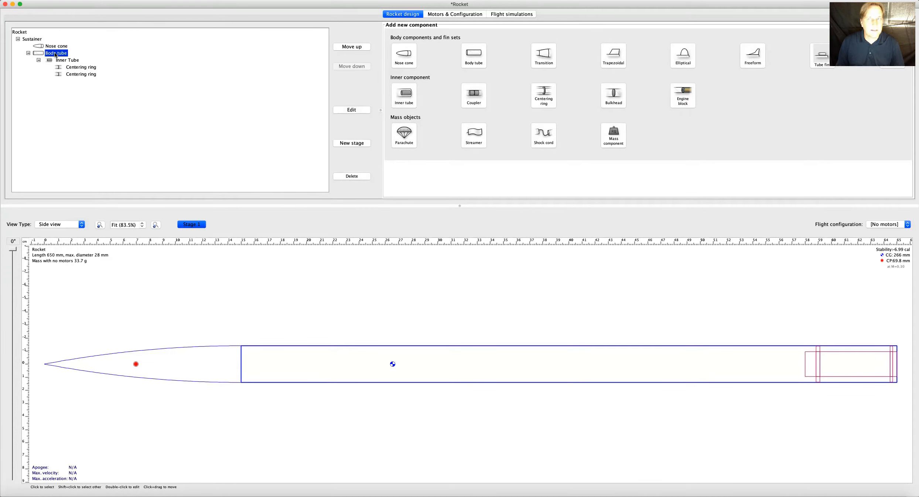
pyautogui.click(614, 56)
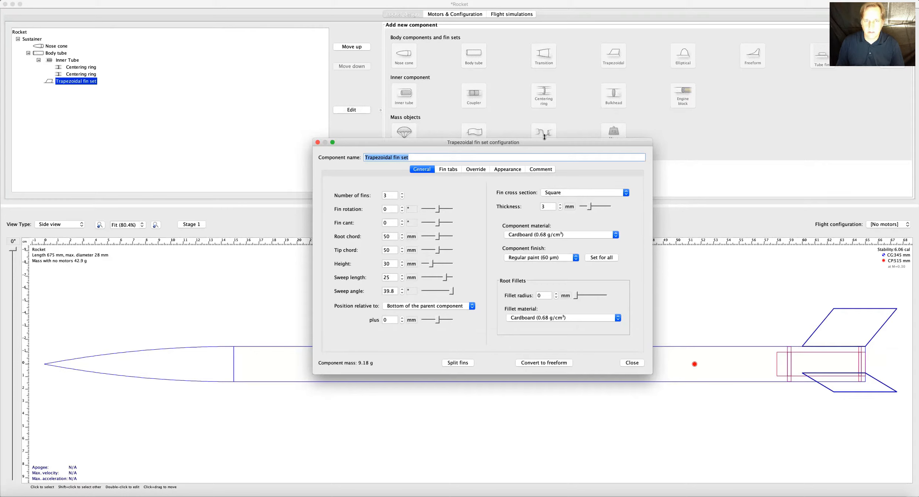
pyautogui.moveTo(509, 143); pyautogui.dragTo(424, 55)
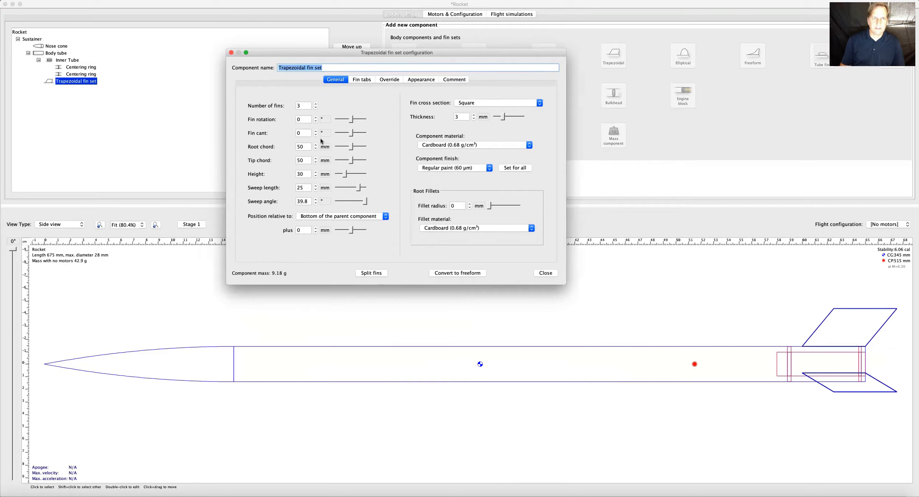
# Try a root chord of 130 mm on the trapezoidal fins and return it to 50 mm.
pyautogui.moveTo(351, 148); pyautogui.dragTo(362, 148)
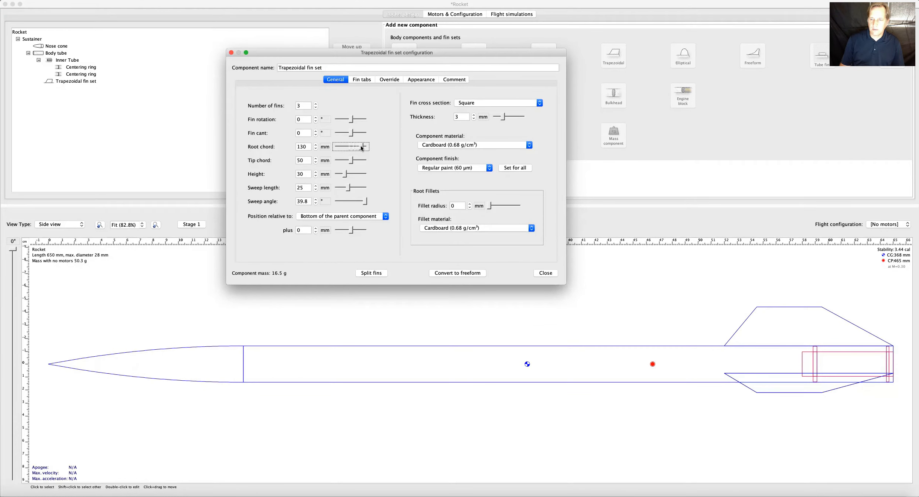
pyautogui.moveTo(361, 148)
pyautogui.mouseDown()
pyautogui.moveTo(344, 147)
pyautogui.moveTo(351, 146)
pyautogui.mouseUp()
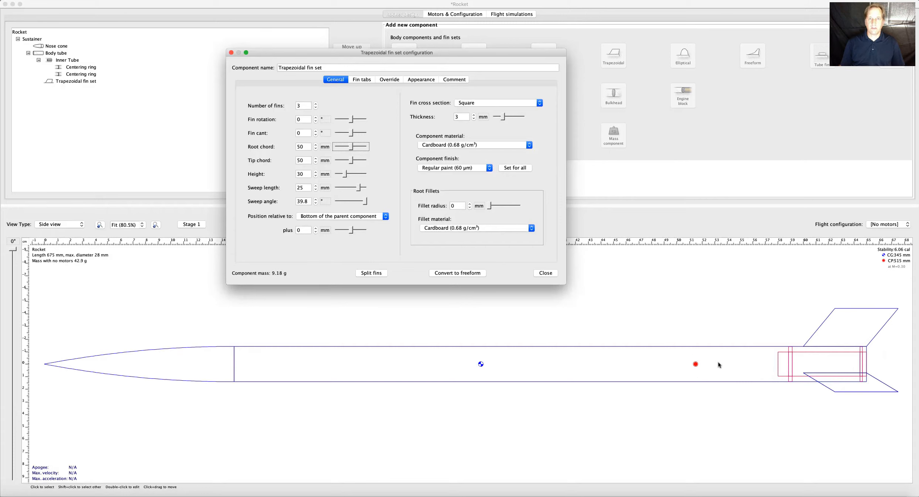
# Close the fin set configuration and create a new motor configuration with the inner tube enabled as the motor mount.
pyautogui.click(544, 273)
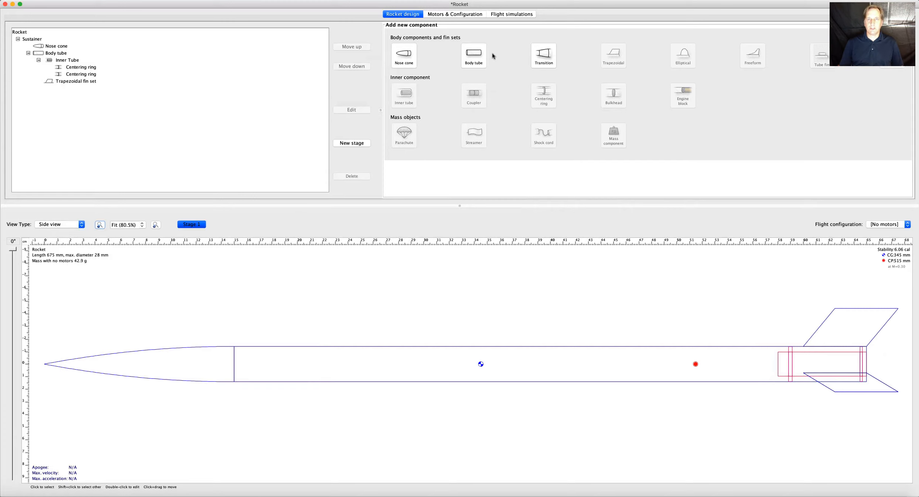
pyautogui.click(454, 15)
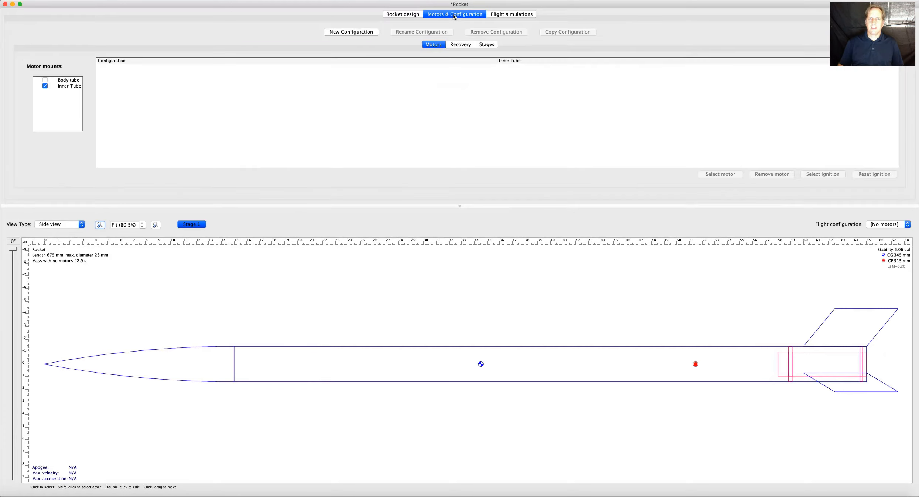
pyautogui.click(68, 86)
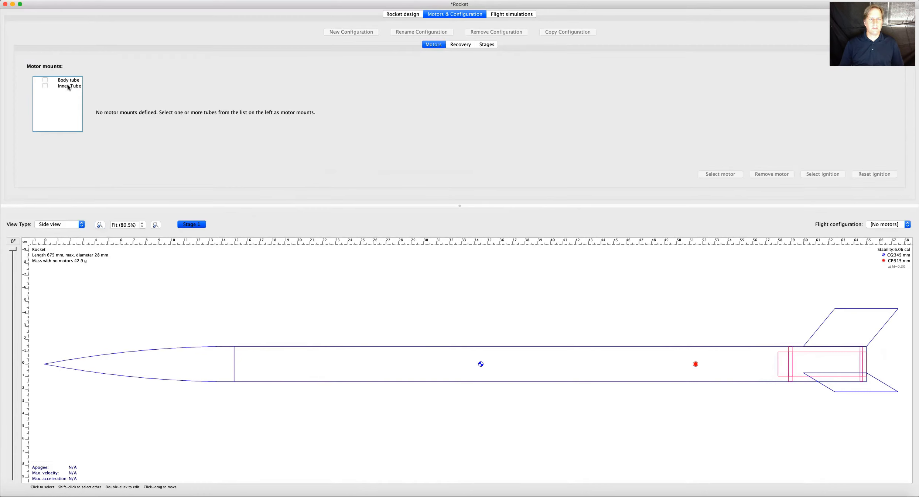
pyautogui.click(45, 86)
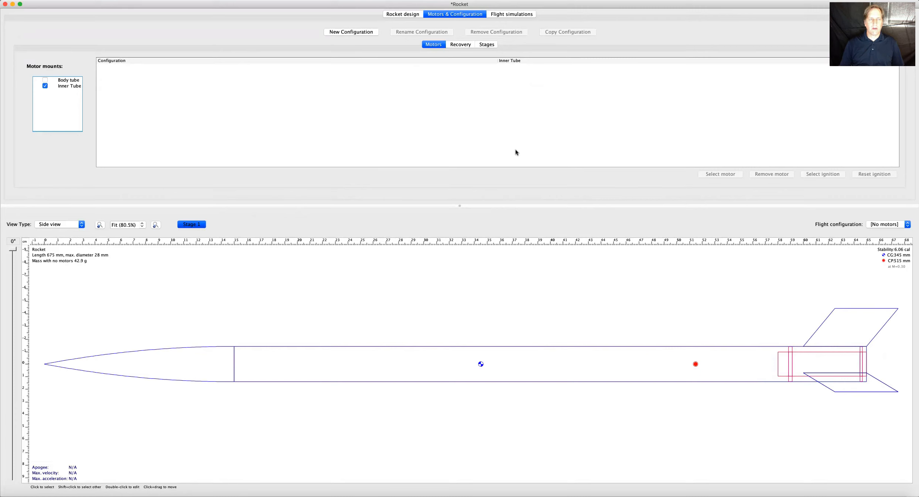
pyautogui.click(352, 33)
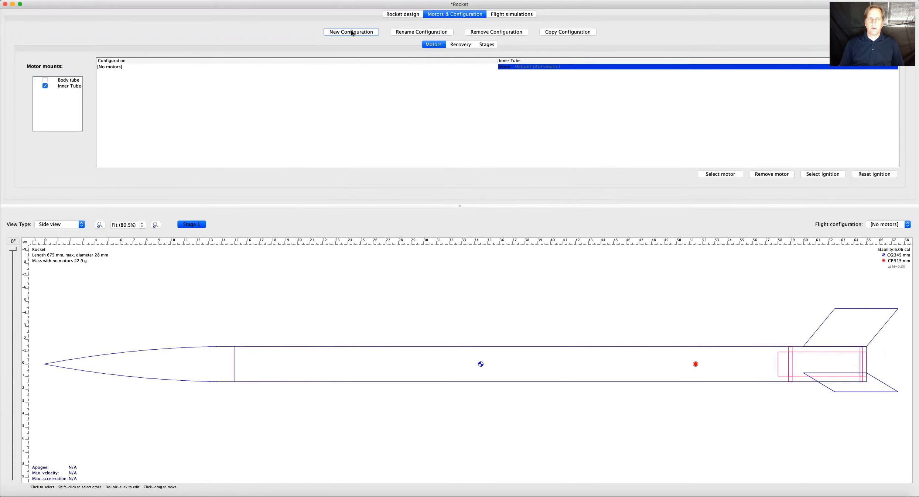
# Bring up the motor selection for the inner tube and limit the motor diameter filter to 18 mm.
pyautogui.click(119, 66)
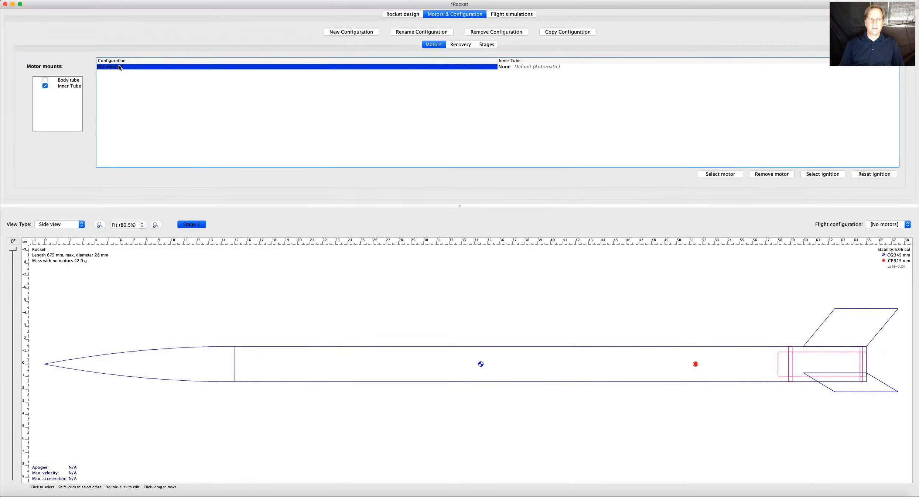
pyautogui.click(520, 69)
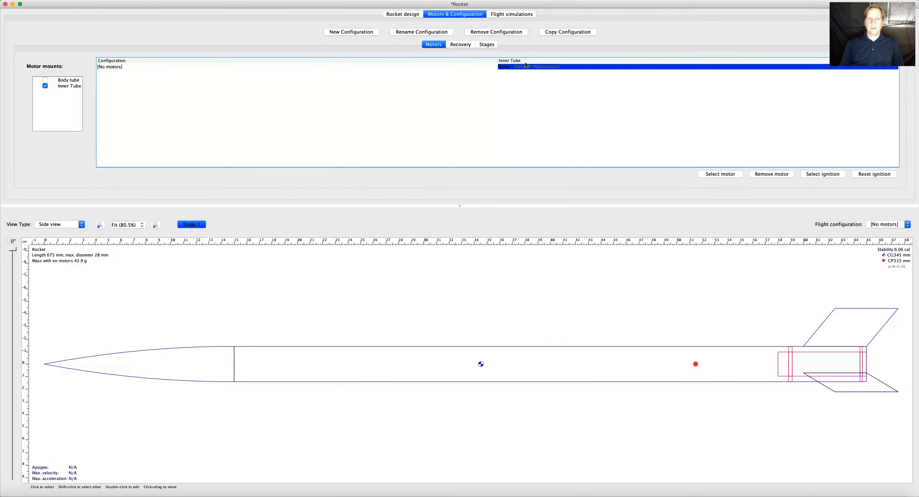
pyautogui.click(721, 174)
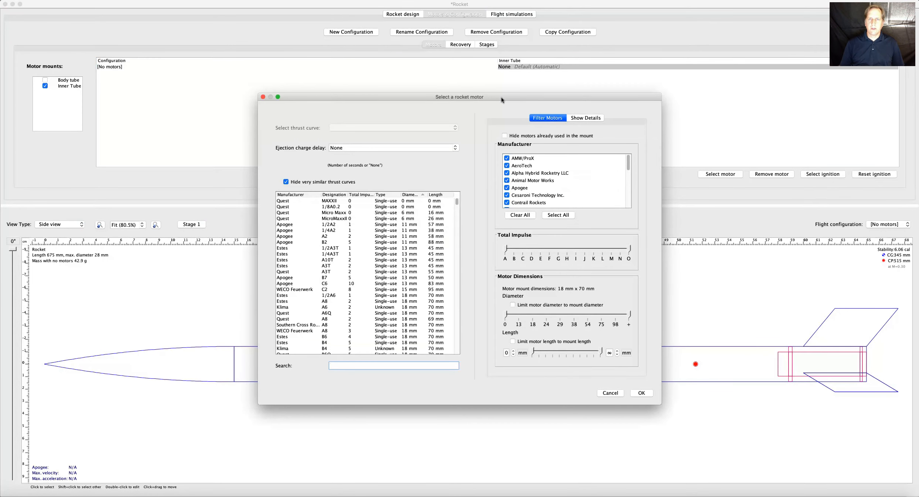
pyautogui.moveTo(501, 100); pyautogui.dragTo(500, 74)
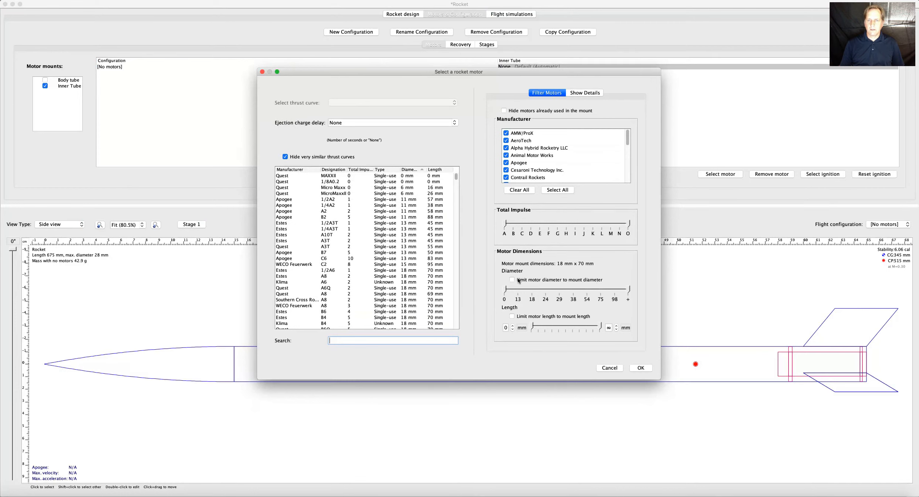
pyautogui.click(531, 291)
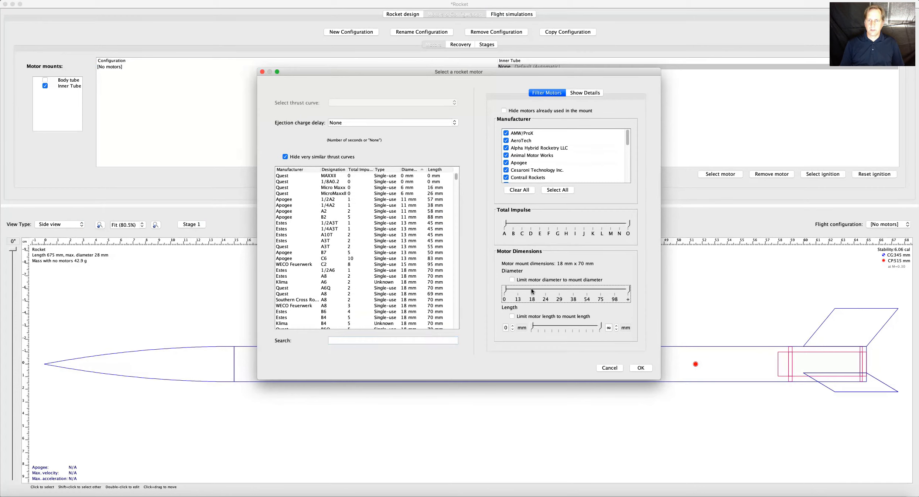
pyautogui.moveTo(505, 289); pyautogui.dragTo(532, 290)
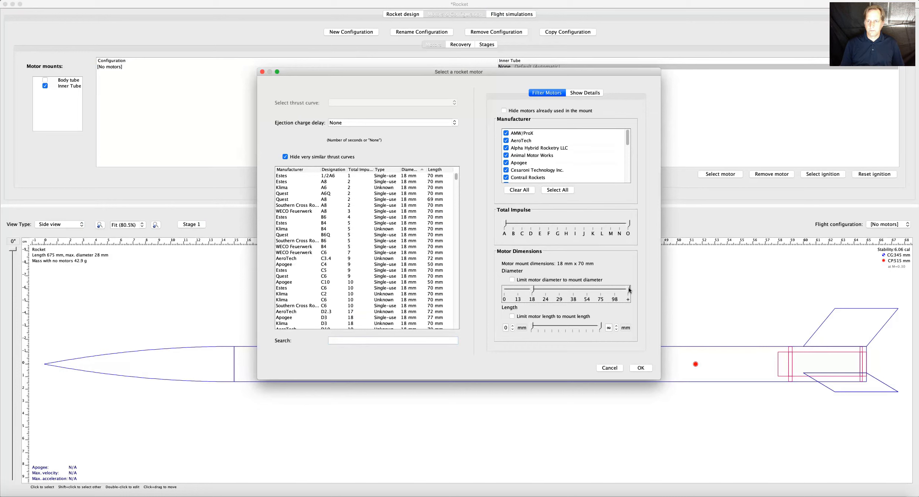
pyautogui.moveTo(629, 290); pyautogui.dragTo(534, 294)
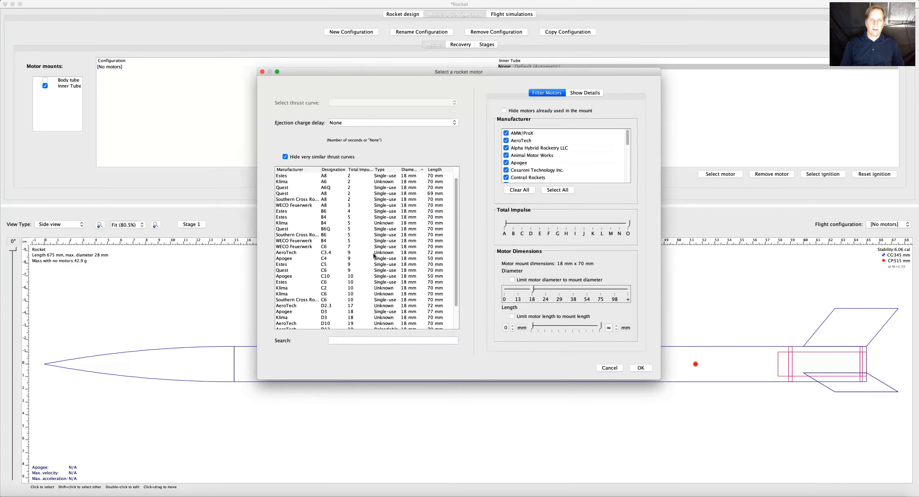
# Assign the Estes B6 motor with an ejection charge delay of 4 to the inner tube.
pyautogui.scroll(-3, 373, 255)
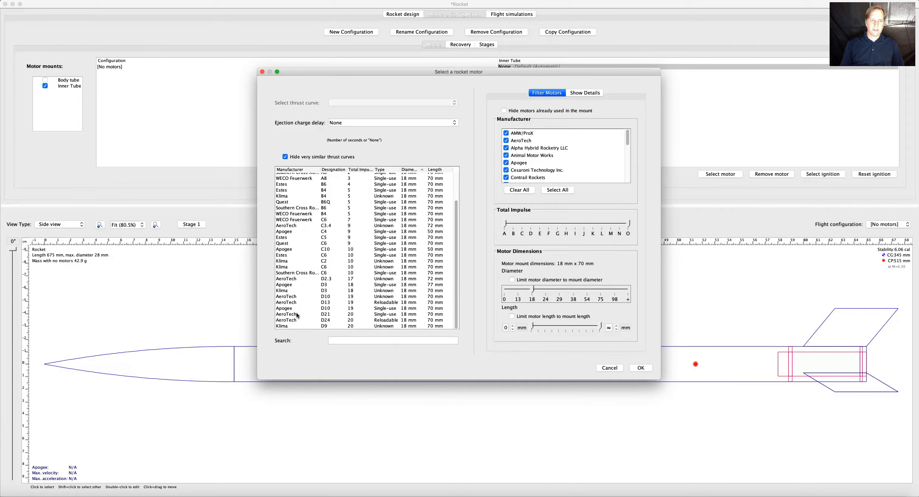
pyautogui.scroll(3, 386, 219)
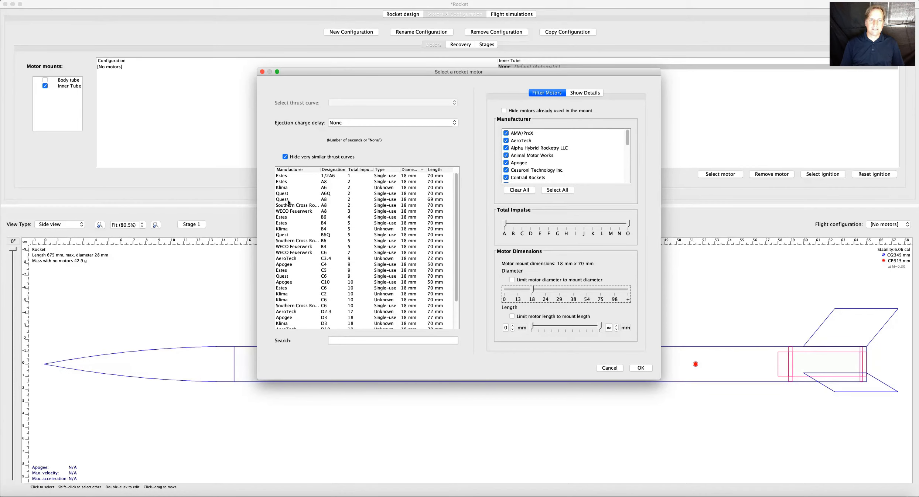
pyautogui.scroll(-3, 383, 214)
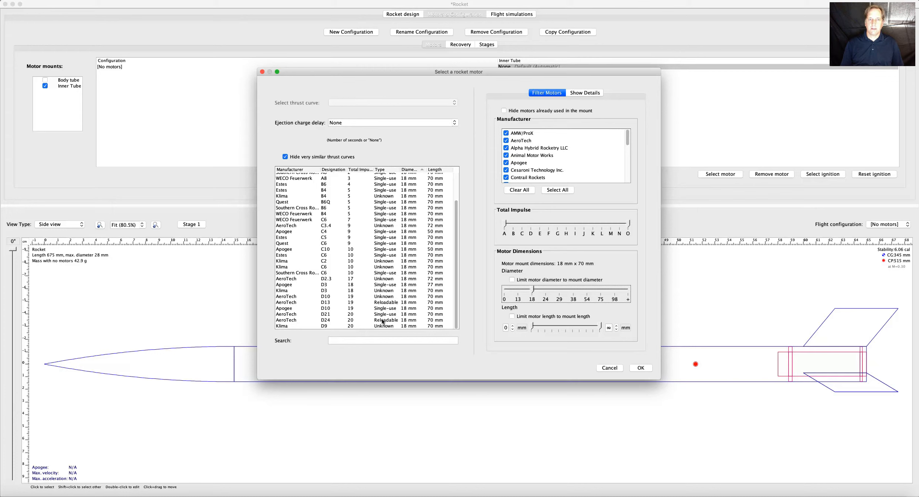
pyautogui.scroll(3, 393, 277)
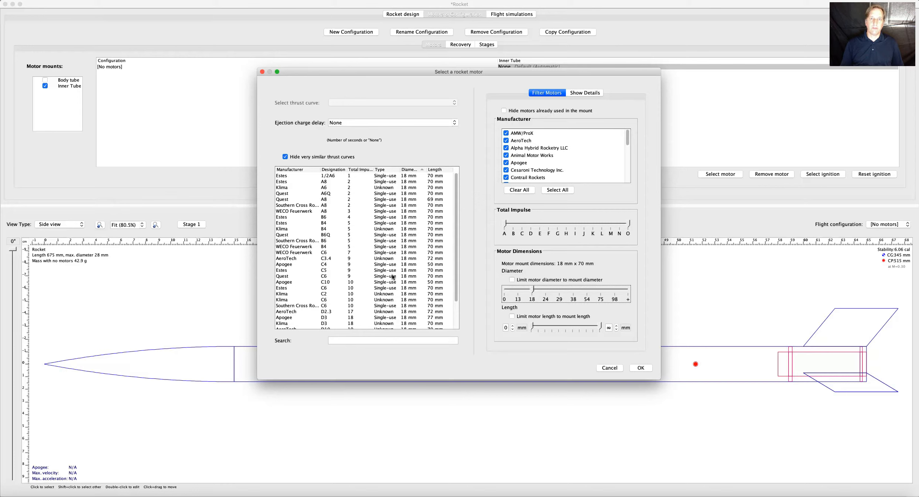
pyautogui.scroll(-3, 389, 296)
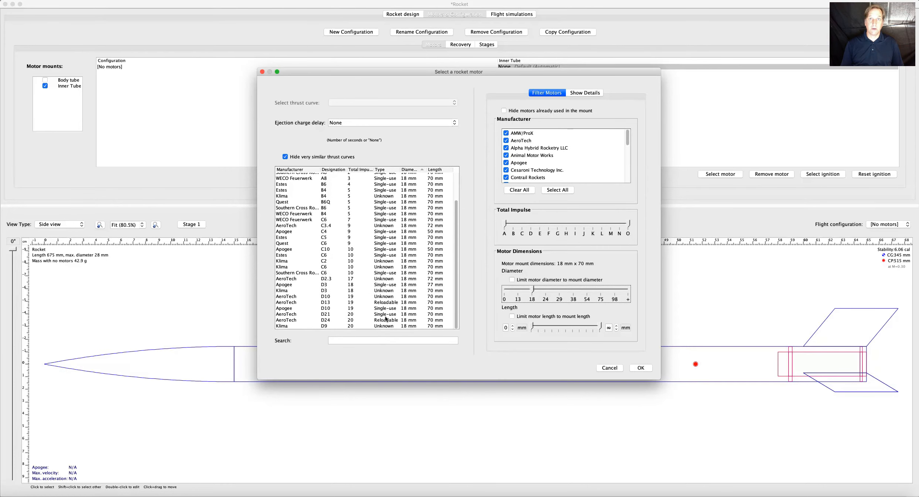
pyautogui.scroll(3, 395, 280)
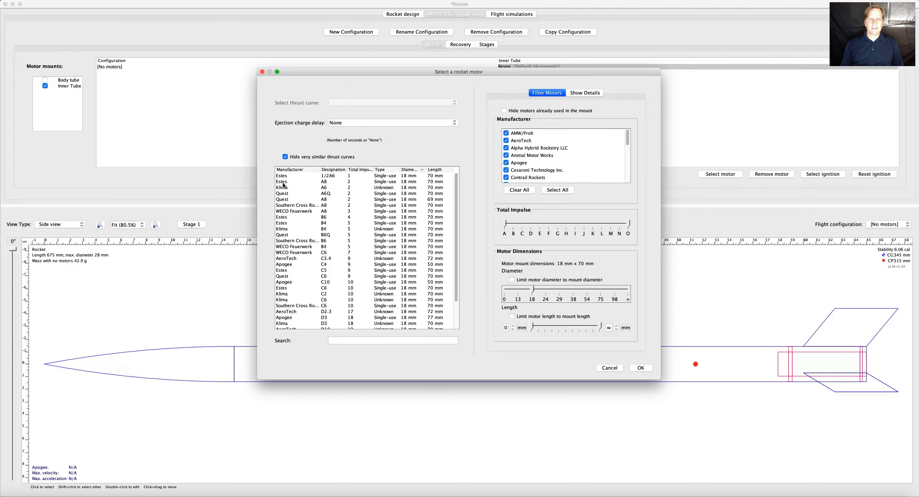
pyautogui.click(326, 182)
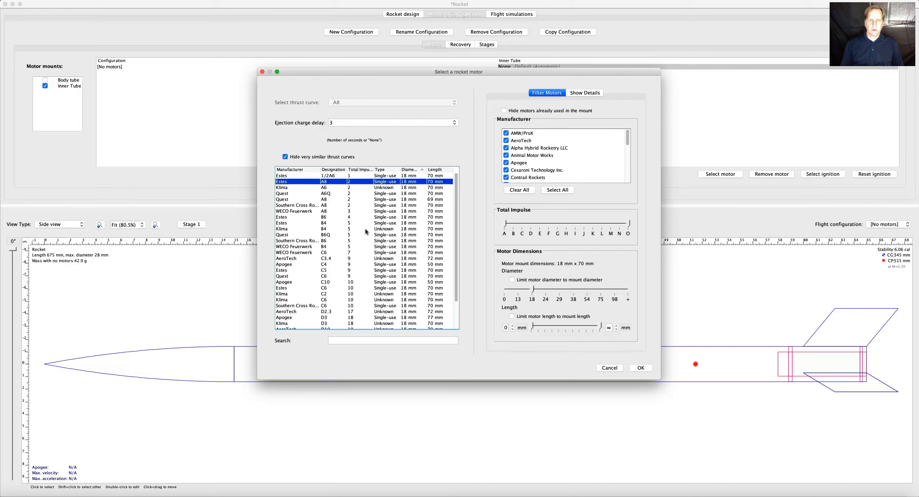
pyautogui.scroll(-1, 344, 250)
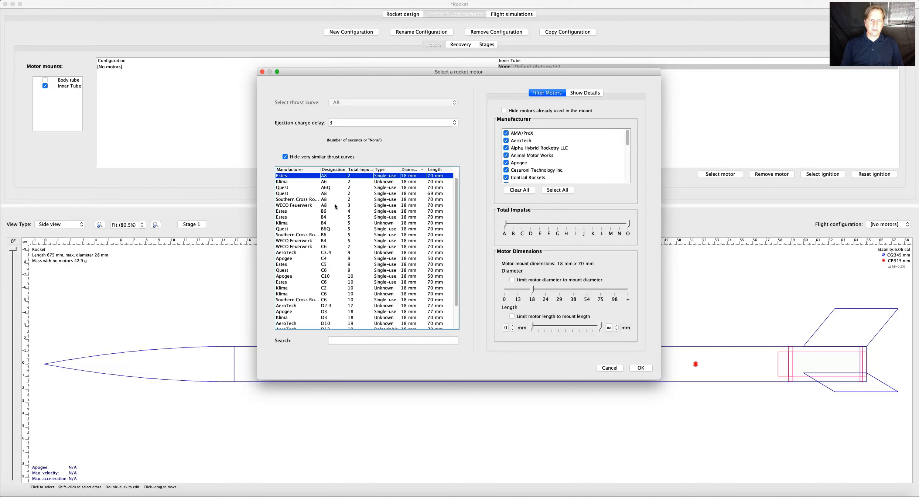
pyautogui.click(323, 212)
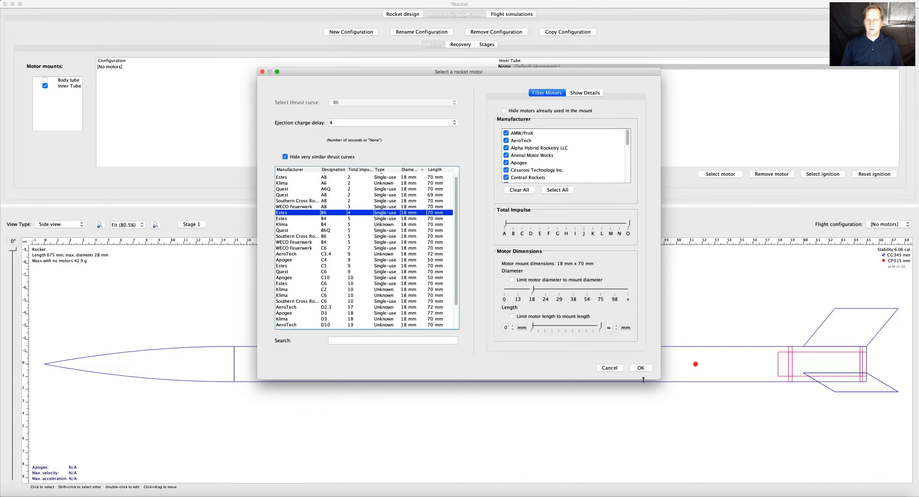
pyautogui.click(640, 366)
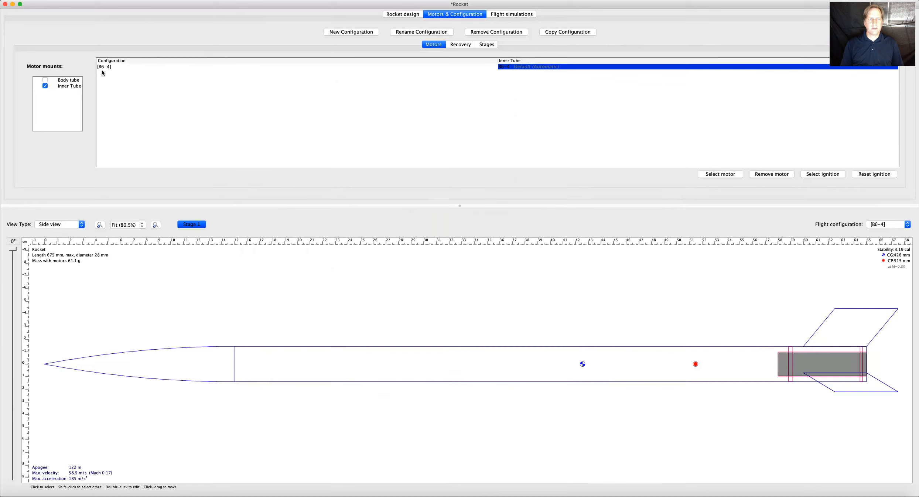
pyautogui.click(455, 67)
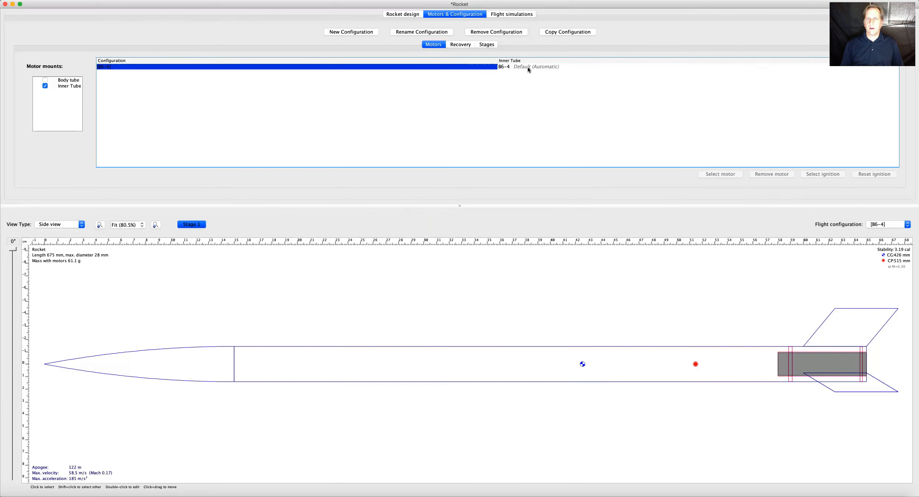
pyautogui.click(528, 67)
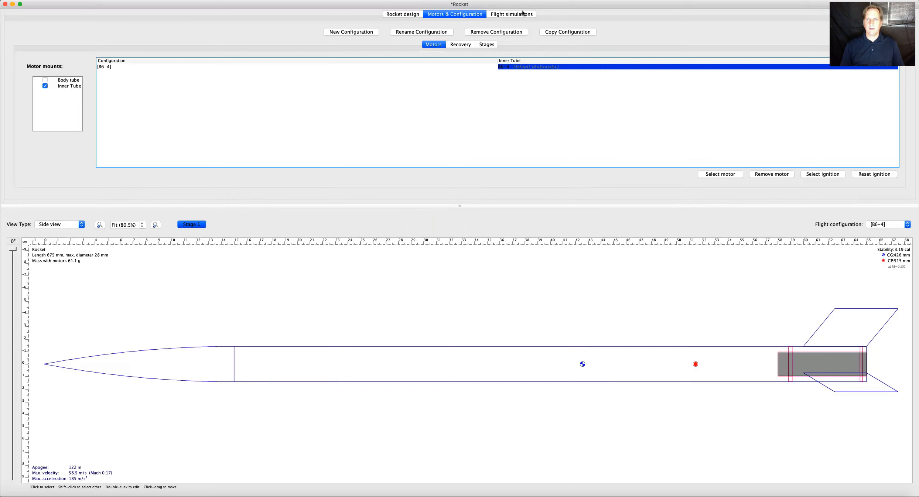
# Add a second flight simulation for the B6-4 configuration, keeping the default launch conditions.
pyautogui.click(511, 16)
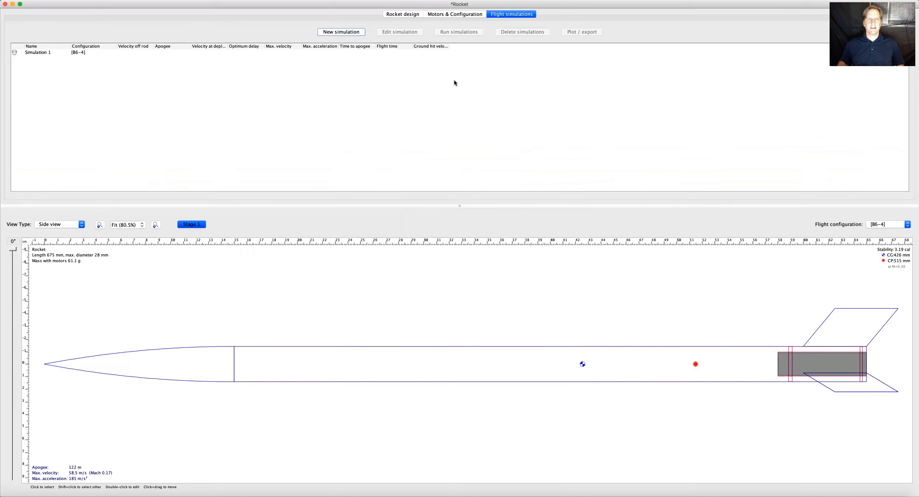
pyautogui.click(39, 54)
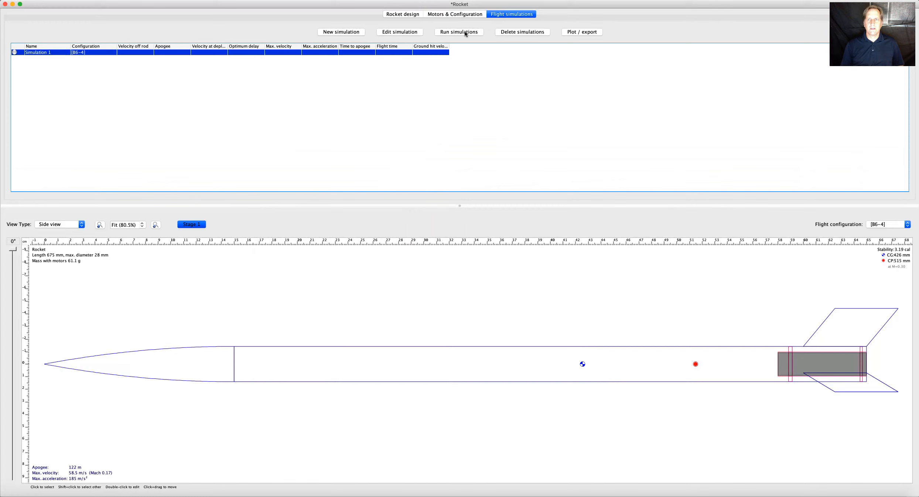
pyautogui.click(340, 32)
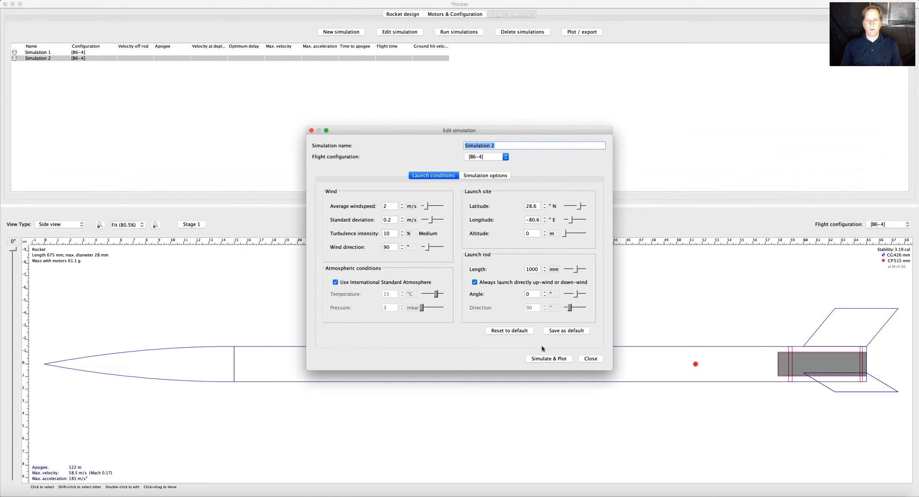
pyautogui.click(590, 359)
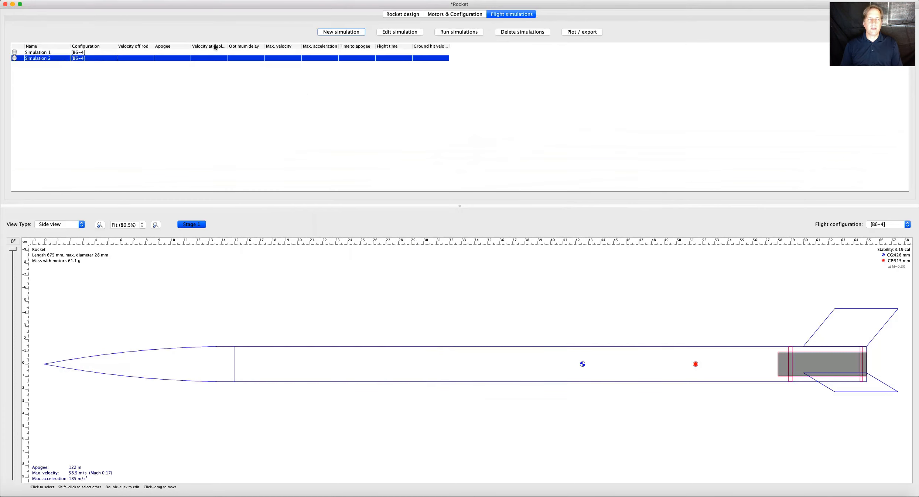
# Run the first flight simulation of the B6-4 configuration.
pyautogui.click(439, 15)
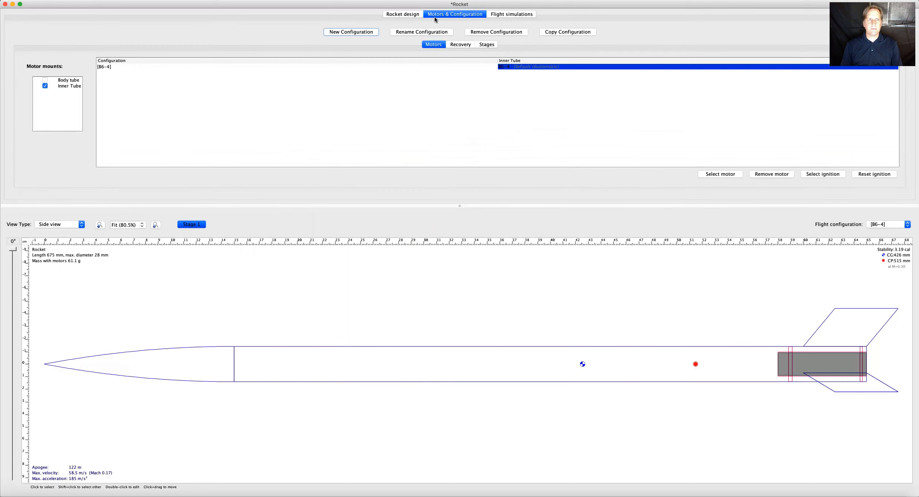
pyautogui.click(513, 15)
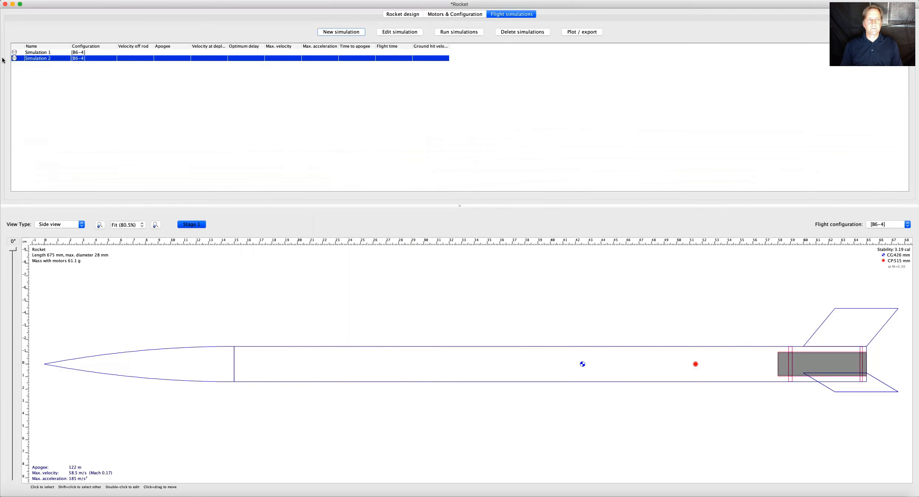
pyautogui.click(36, 59)
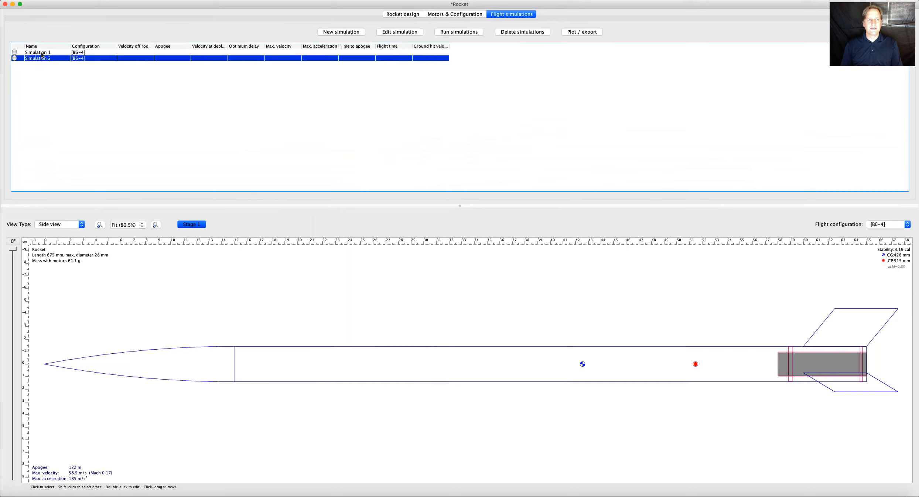
pyautogui.click(42, 55)
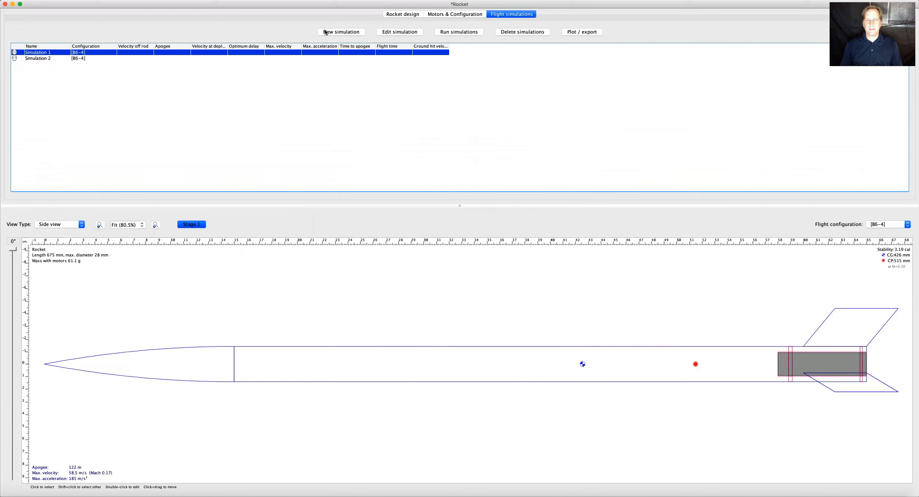
pyautogui.click(457, 33)
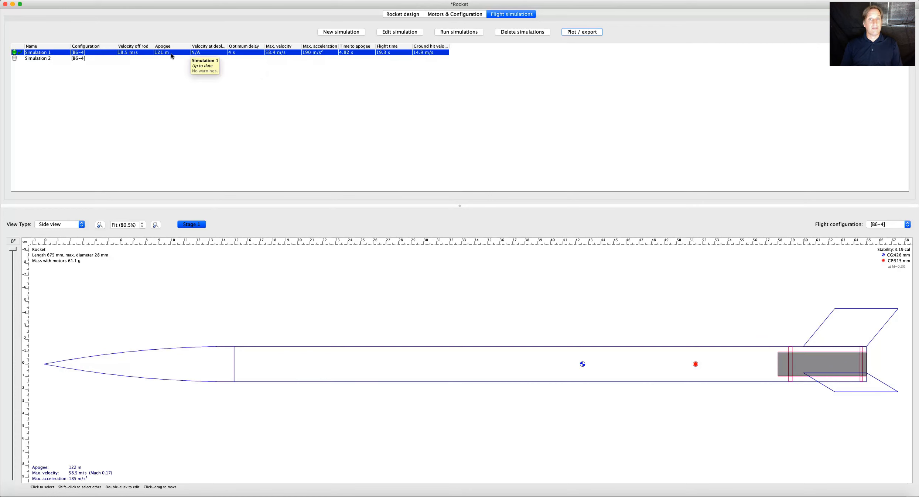
# Examine the wind, atmosphere, launch site and launch rod settings of Simulation 2 and close them without changes.
pyautogui.click(37, 60)
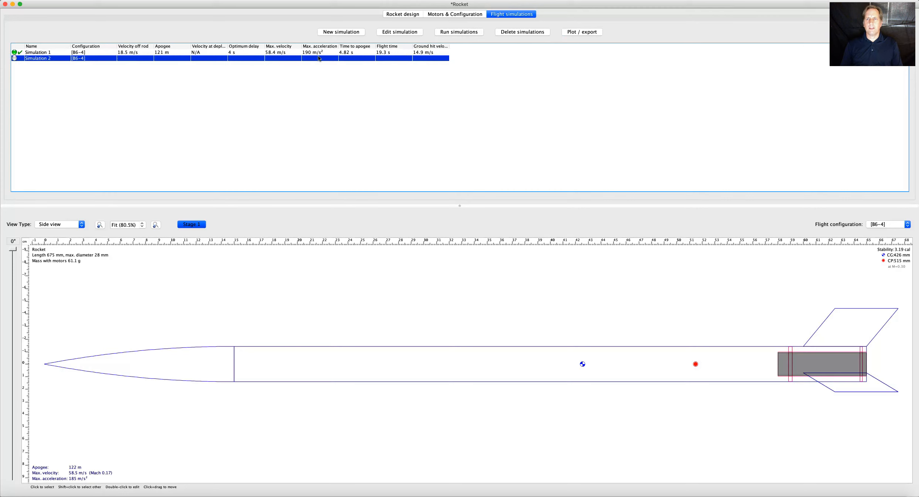
pyautogui.doubleClick(32, 58)
pyautogui.moveTo(412, 133); pyautogui.dragTo(411, 72)
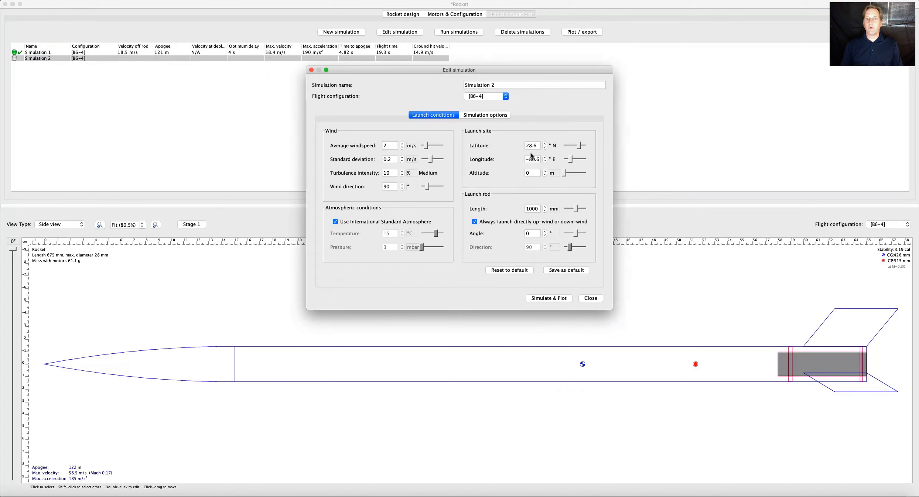
pyautogui.click(373, 147)
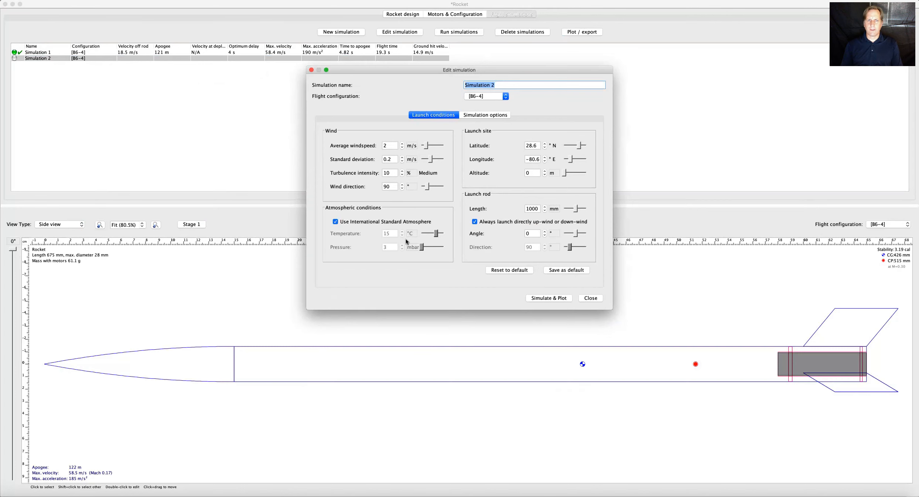
pyautogui.click(477, 114)
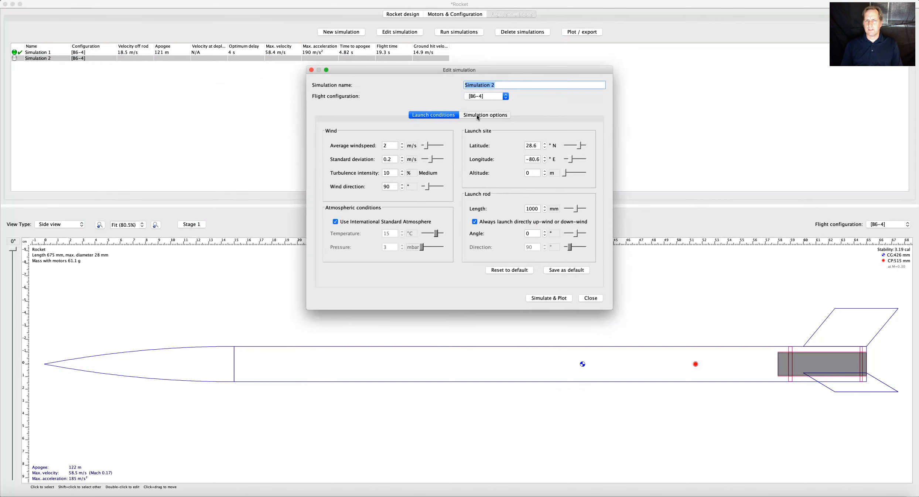
pyautogui.click(440, 115)
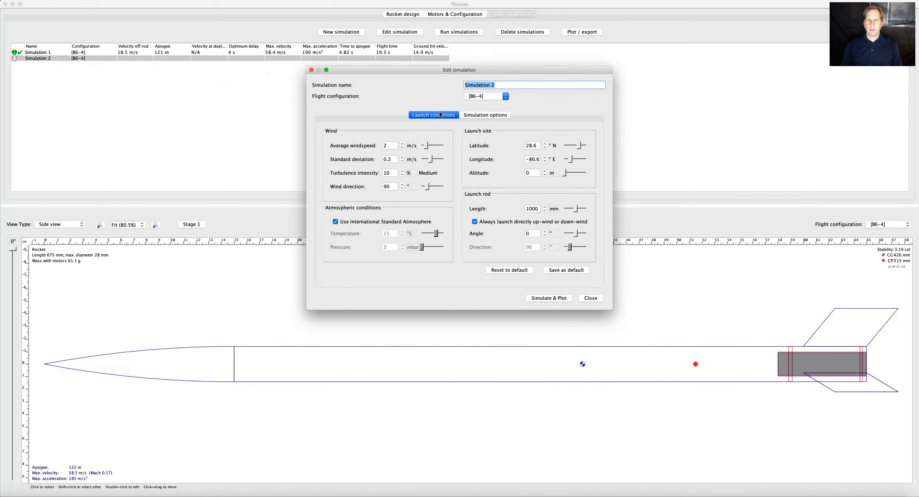
pyautogui.click(591, 298)
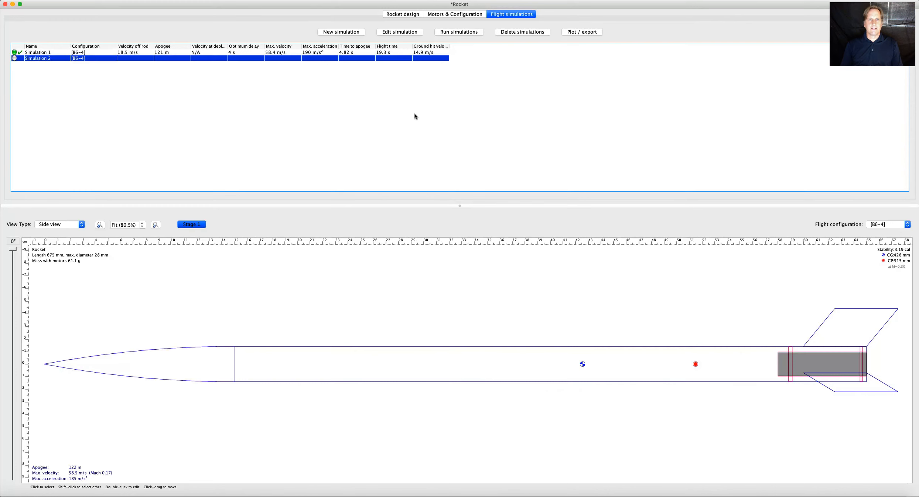